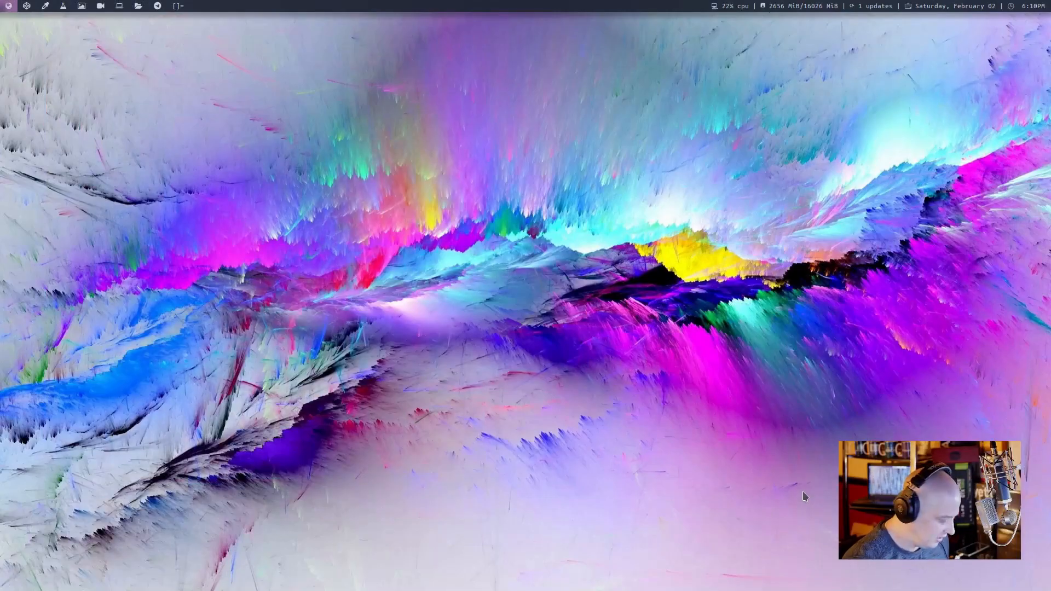
Launch st, enlarge its font, and run ls -lah to list all home directory files including dotfiles.
{"action": "key", "text": "super+Return"}
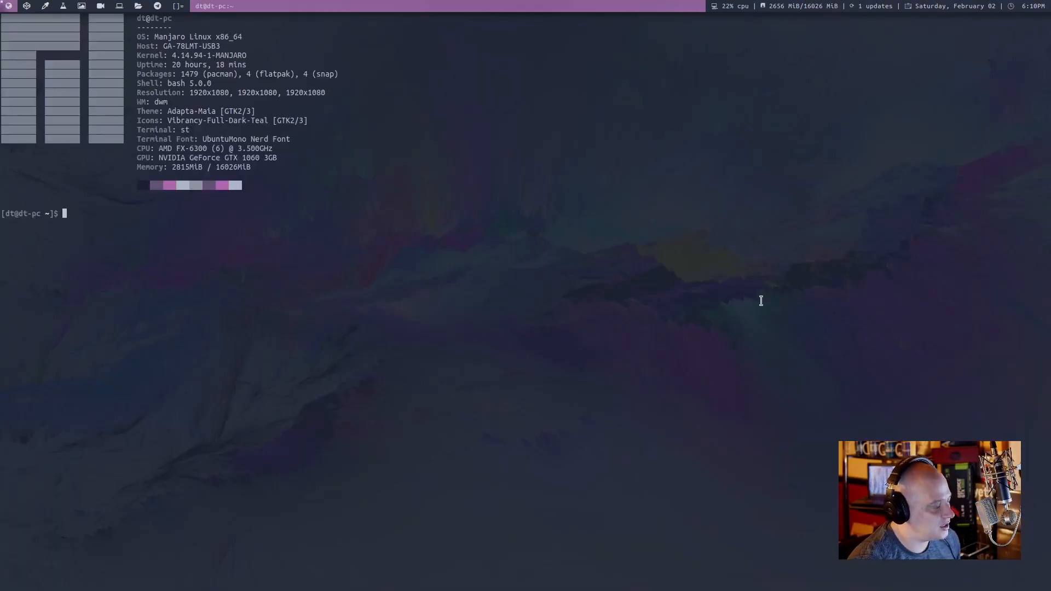
{"action": "key", "text": "ctrl+shift+Page_Up"}
{"action": "key", "text": "ctrl+shift+Page_Up"}
{"action": "key", "text": "ctrl+shift+Page_Up"}
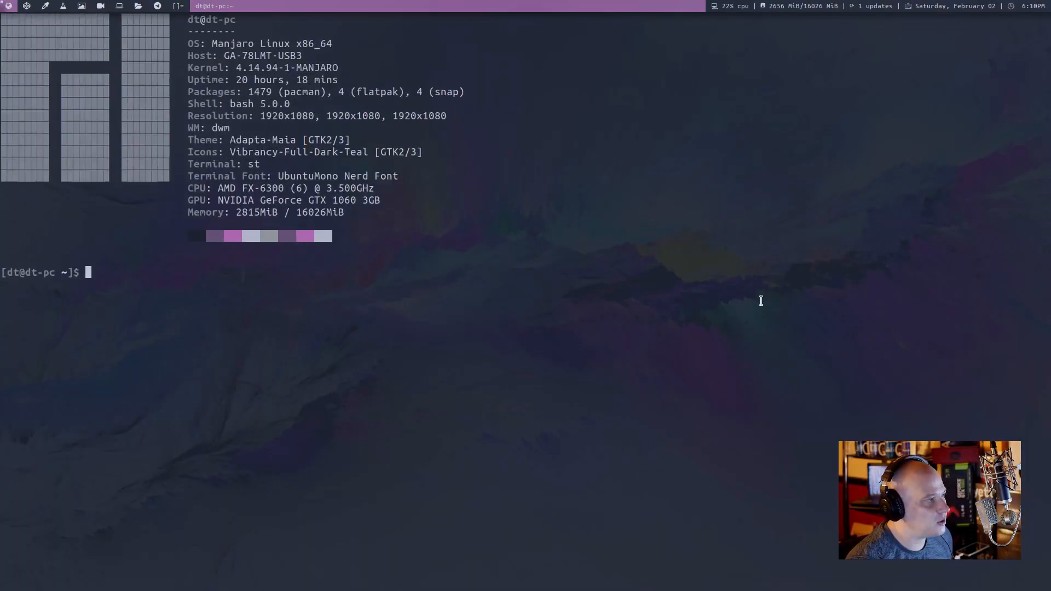
{"action": "key", "text": "ctrl+shift+Page_Up"}
{"action": "key", "text": "ctrl+shift+Page_Up"}
{"action": "key", "text": "ctrl+shift+Page_Up"}
{"action": "key", "text": "ctrl+shift+Page_Up"}
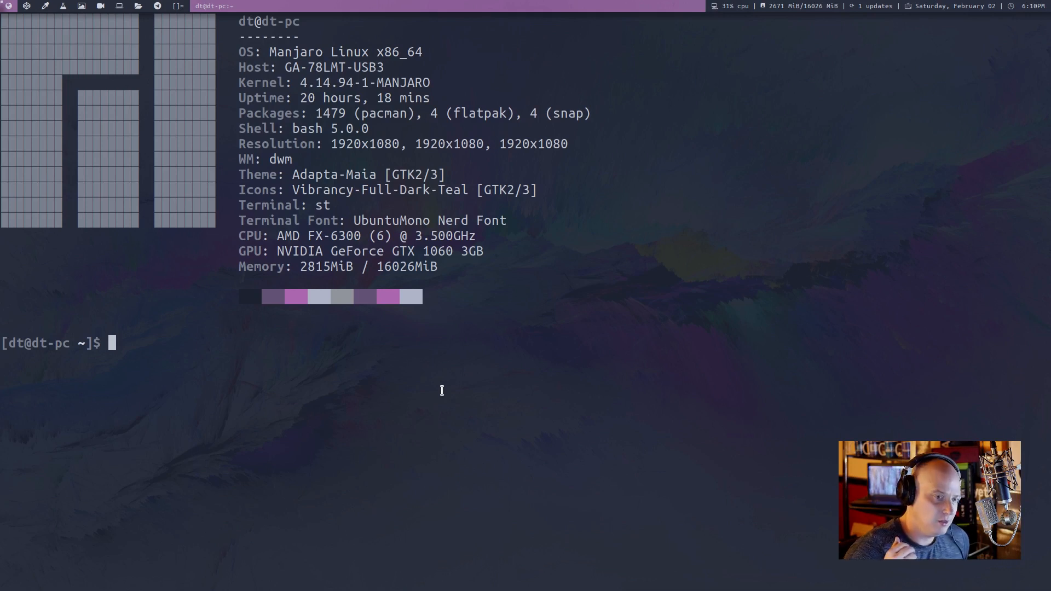
{"action": "type", "text": "ls -lah"}
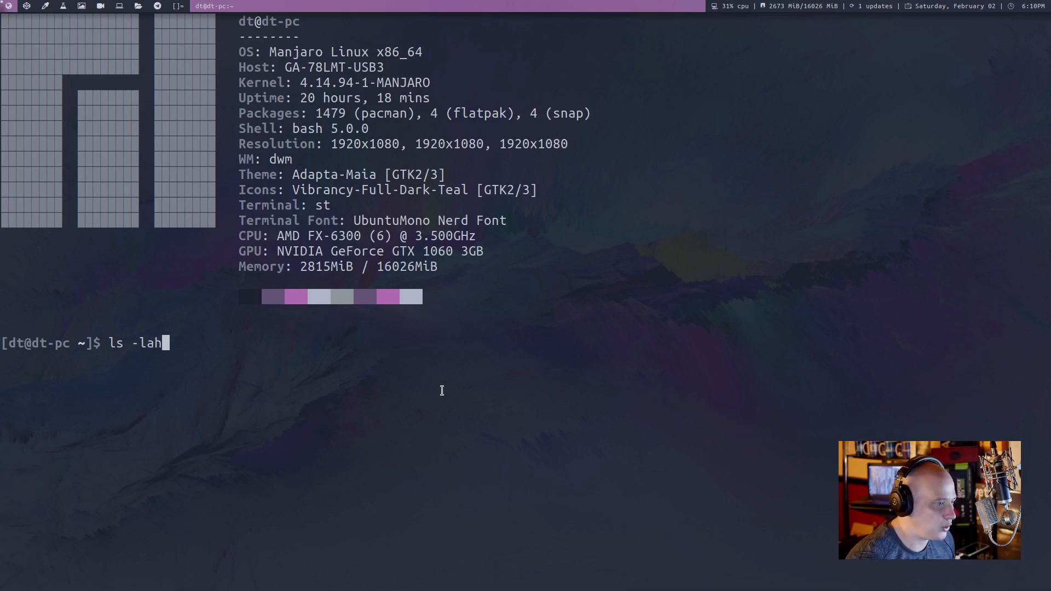
{"action": "key", "text": "Return"}
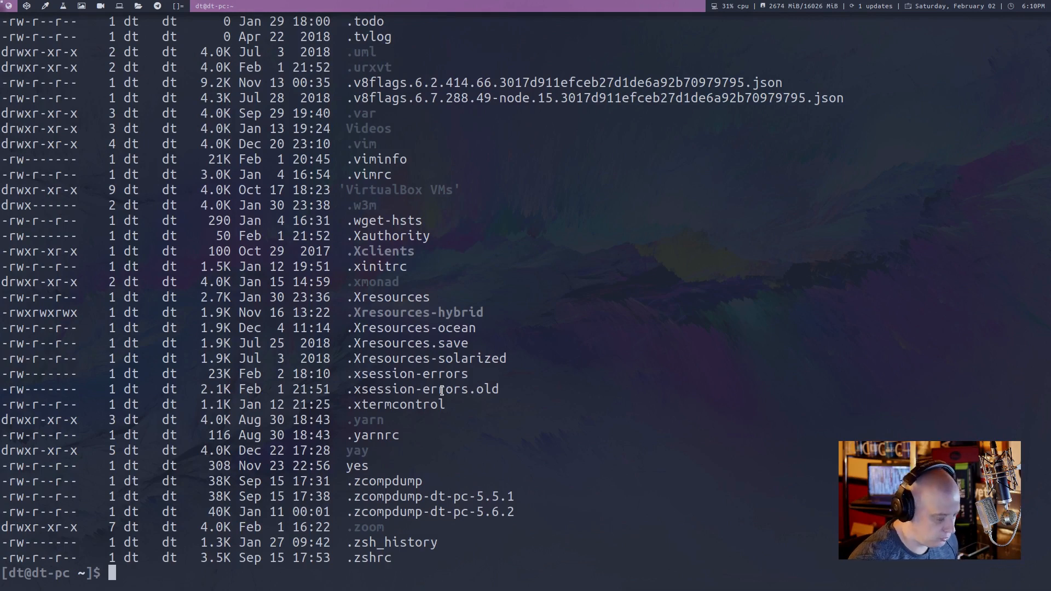
Rerun the listing piped through more and page to its end, then quit the pager.
{"action": "key", "text": "Up"}
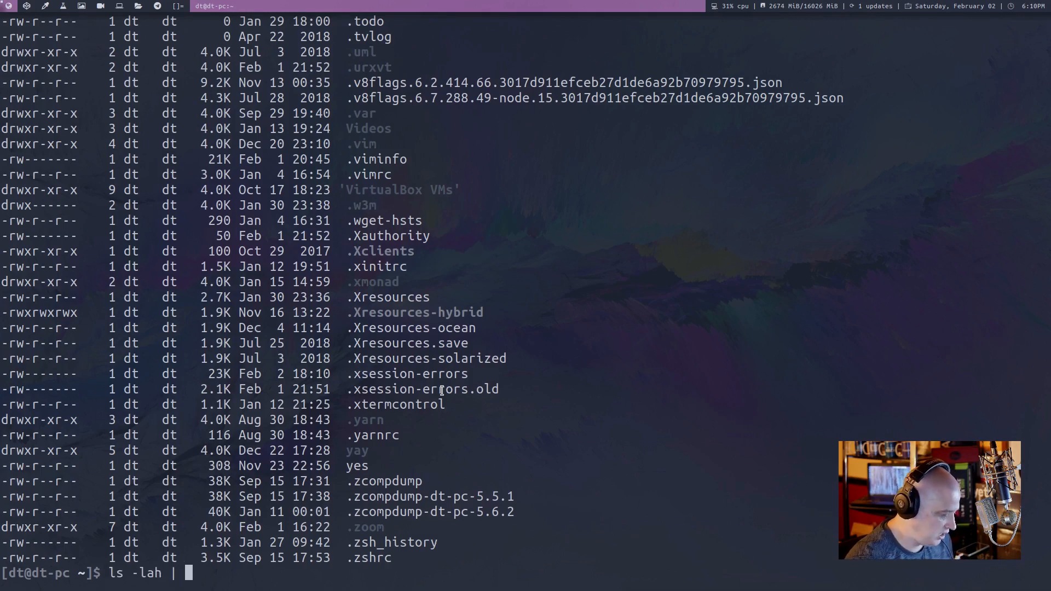
{"action": "key", "text": "Return"}
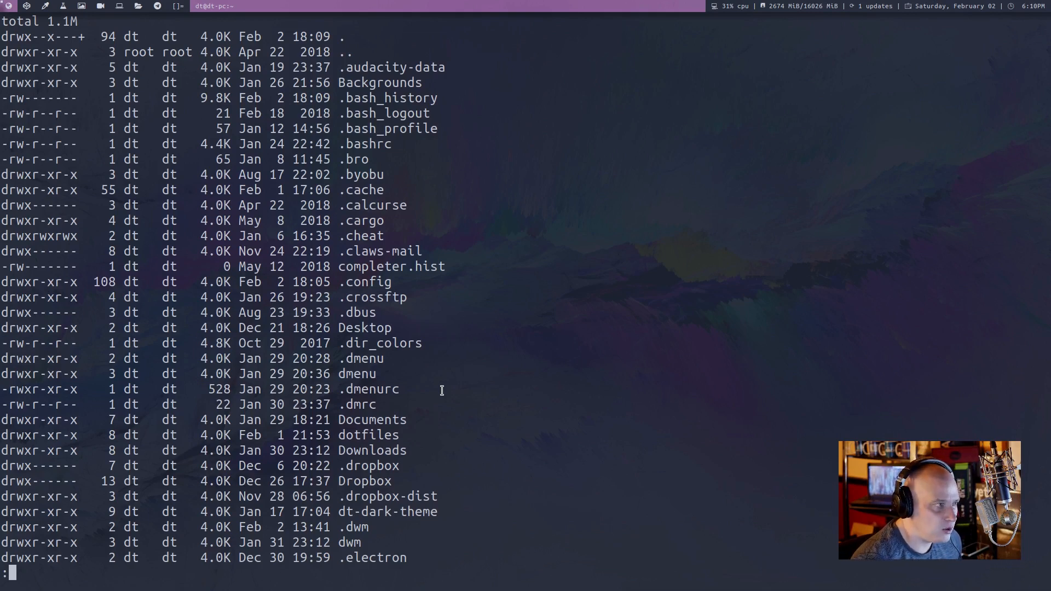
{"action": "key", "text": "Return"}
{"action": "key", "text": "Return"}
{"action": "key", "text": "Return"}
{"action": "key", "text": "Return"}
{"action": "key", "text": "Return"}
{"action": "key", "text": "Return"}
{"action": "key", "text": "Return"}
{"action": "key", "text": "Return"}
{"action": "key", "text": "Return"}
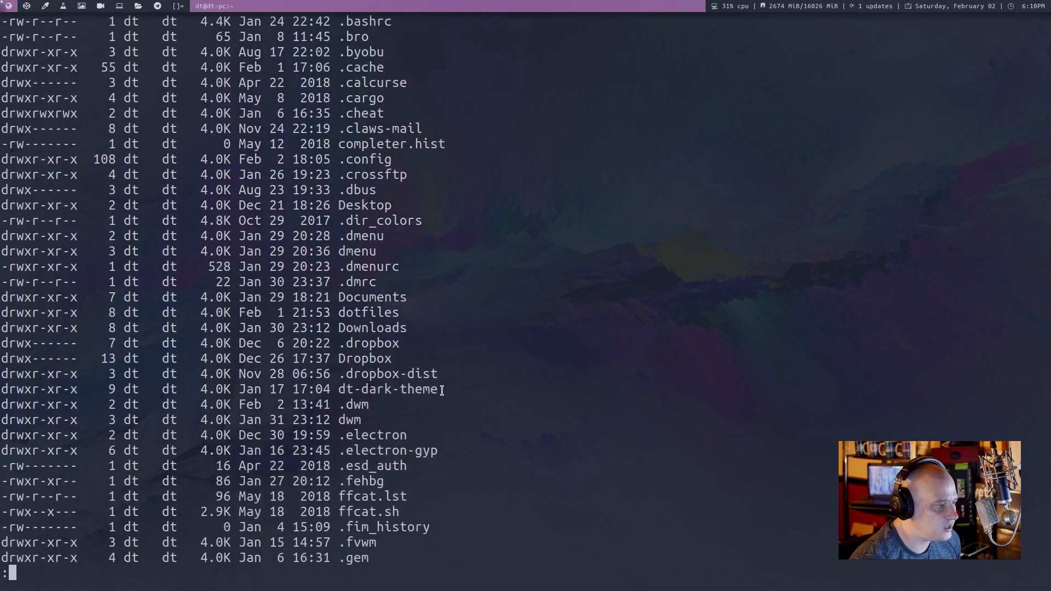
{"action": "key", "text": "Return"}
{"action": "key", "text": "Return"}
{"action": "key", "text": "Return"}
{"action": "key", "text": "Return"}
{"action": "key", "text": "Return"}
{"action": "key", "text": "Return"}
{"action": "key", "text": "Return"}
{"action": "key", "text": "Return"}
{"action": "key", "text": "Return"}
{"action": "key", "text": "Return"}
{"action": "key", "text": "Return"}
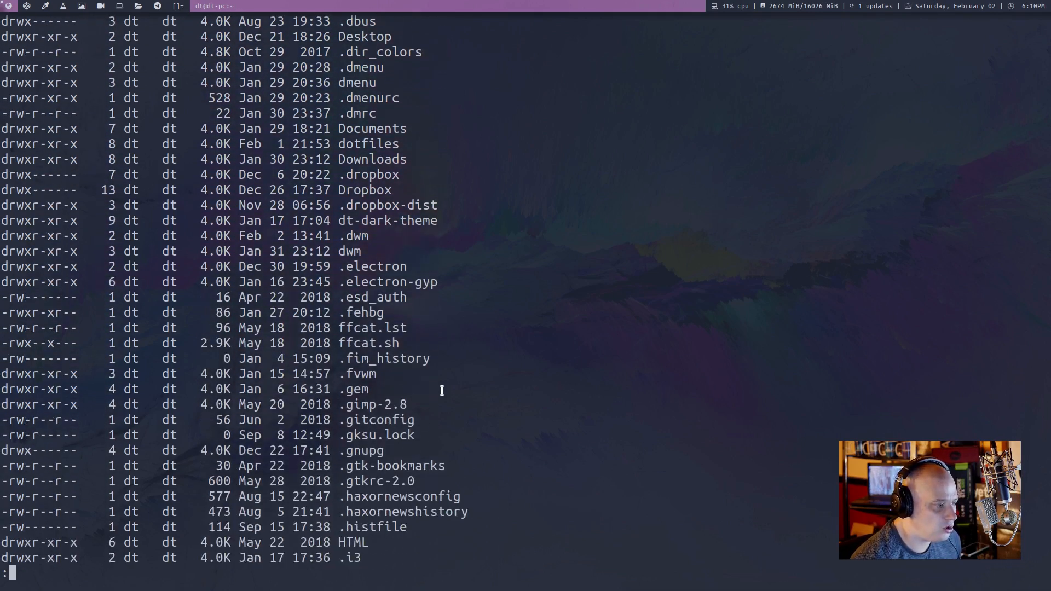
{"action": "key", "text": "Return"}
{"action": "key", "text": "Return"}
{"action": "key", "text": "Return"}
{"action": "key", "text": "Return"}
{"action": "key", "text": "Return"}
{"action": "key", "text": "Return"}
{"action": "key", "text": "Return"}
{"action": "key", "text": "Return"}
{"action": "key", "text": "Return"}
{"action": "key", "text": "Return"}
{"action": "key", "text": "Return"}
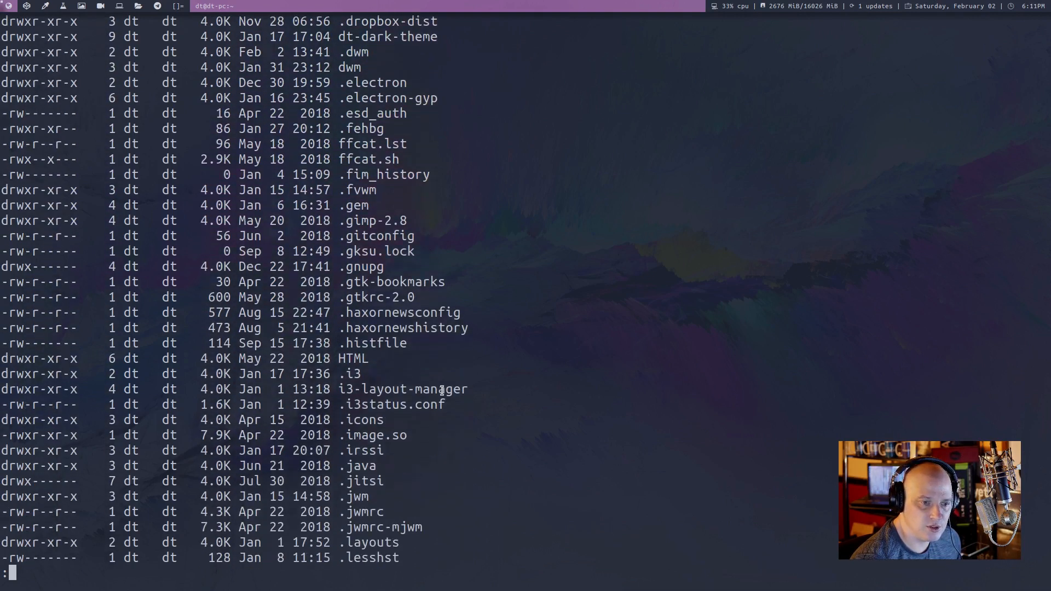
{"action": "key", "text": "Return"}
{"action": "key", "text": "Return"}
{"action": "key", "text": "Return"}
{"action": "key", "text": "Return"}
{"action": "key", "text": "Return"}
{"action": "key", "text": "Return"}
{"action": "key", "text": "Return"}
{"action": "key", "text": "Return"}
{"action": "key", "text": "Return"}
{"action": "key", "text": "Return"}
{"action": "key", "text": "Return"}
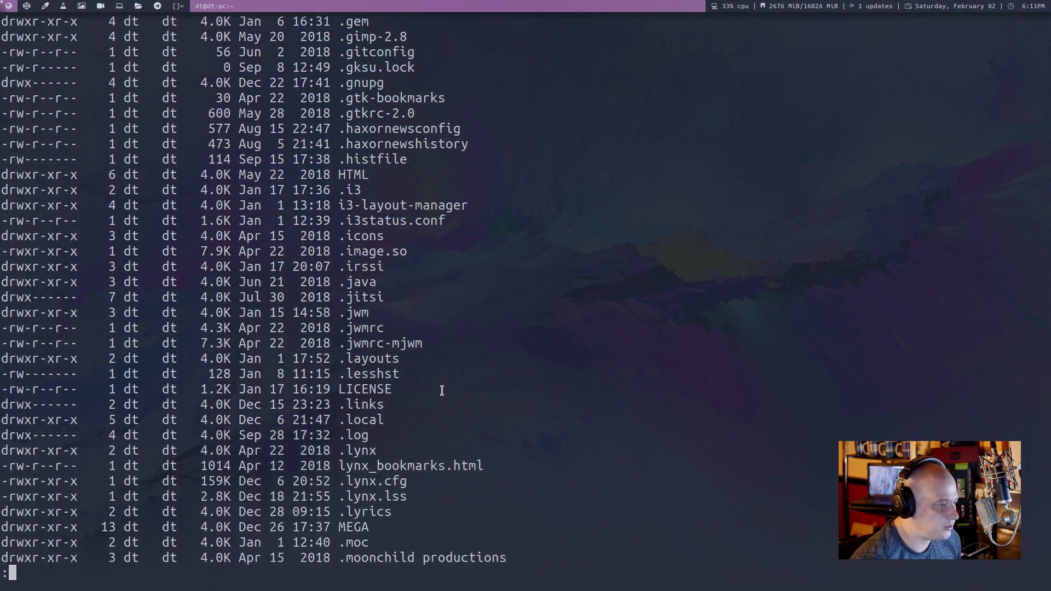
{"action": "key", "text": "Return"}
{"action": "key", "text": "Return"}
{"action": "key", "text": "Return"}
{"action": "key", "text": "Return"}
{"action": "key", "text": "Return"}
{"action": "key", "text": "Return"}
{"action": "key", "text": "Return"}
{"action": "key", "text": "Return"}
{"action": "key", "text": "Return"}
{"action": "key", "text": "Return"}
{"action": "key", "text": "Return"}
{"action": "key", "text": "Return"}
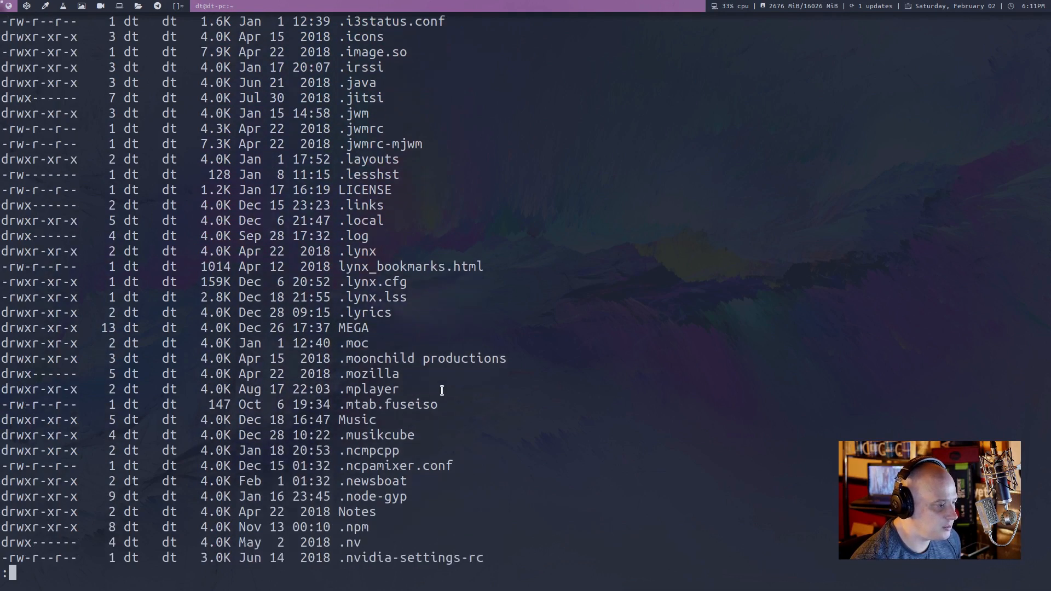
{"action": "key", "text": "Return"}
{"action": "key", "text": "Return"}
{"action": "key", "text": "Return"}
{"action": "key", "text": "Return"}
{"action": "key", "text": "Return"}
{"action": "key", "text": "Return"}
{"action": "key", "text": "Return"}
{"action": "key", "text": "Return"}
{"action": "key", "text": "Return"}
{"action": "key", "text": "Return"}
{"action": "key", "text": "Return"}
{"action": "key", "text": "Return"}
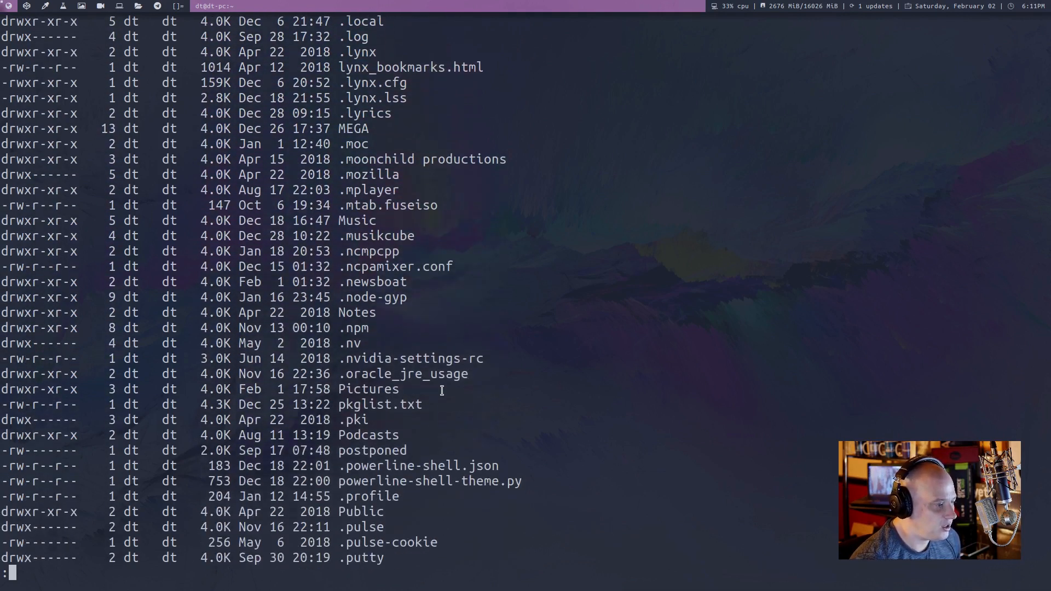
{"action": "key", "text": "Return"}
{"action": "key", "text": "Return"}
{"action": "key", "text": "Return"}
{"action": "key", "text": "Return"}
{"action": "key", "text": "Return"}
{"action": "key", "text": "Return"}
{"action": "key", "text": "Return"}
{"action": "key", "text": "Return"}
{"action": "key", "text": "Return"}
{"action": "key", "text": "Return"}
{"action": "key", "text": "Return"}
{"action": "key", "text": "Return"}
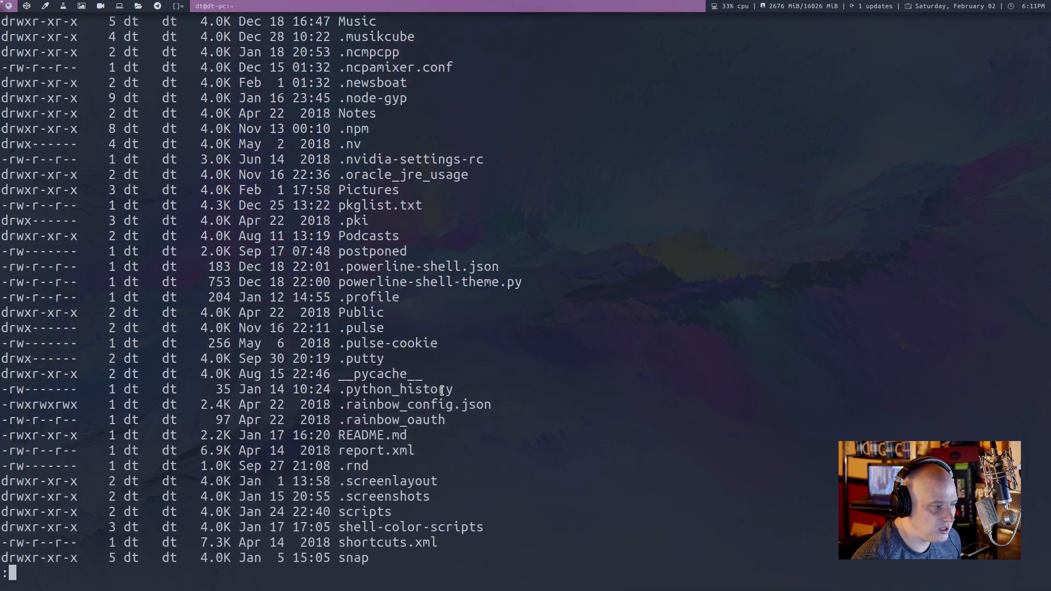
{"action": "key", "text": "Return"}
{"action": "key", "text": "Return"}
{"action": "key", "text": "Return"}
{"action": "key", "text": "Return"}
{"action": "key", "text": "Return"}
{"action": "key", "text": "Return"}
{"action": "key", "text": "Return"}
{"action": "key", "text": "Return"}
{"action": "key", "text": "Return"}
{"action": "key", "text": "Return"}
{"action": "key", "text": "Return"}
{"action": "key", "text": "Return"}
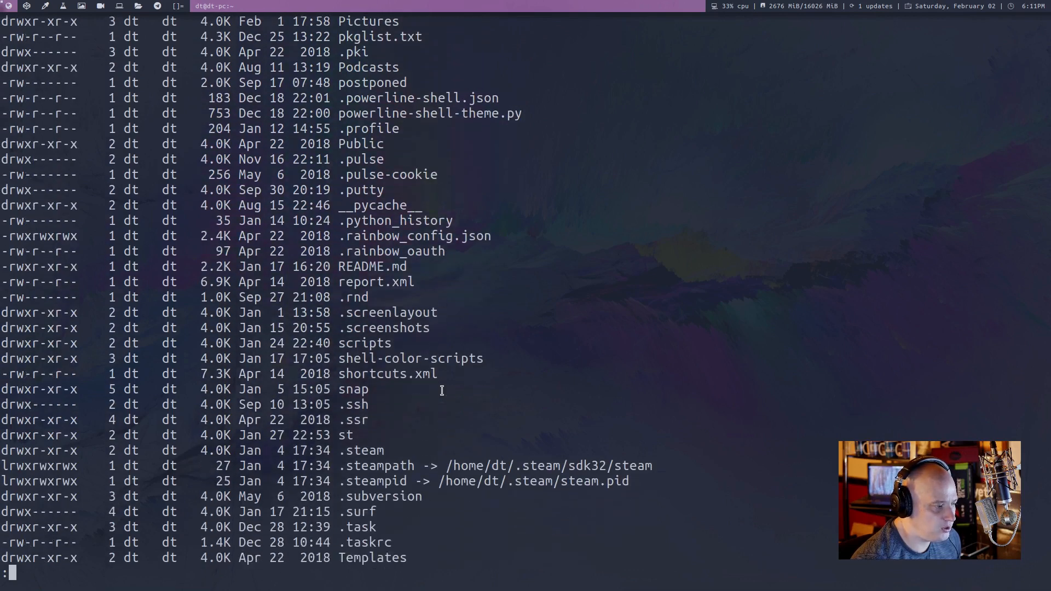
{"action": "key", "text": "Return"}
{"action": "key", "text": "Return"}
{"action": "key", "text": "Return"}
{"action": "key", "text": "Return"}
{"action": "key", "text": "Return"}
{"action": "key", "text": "Return"}
{"action": "key", "text": "Return"}
{"action": "key", "text": "Return"}
{"action": "key", "text": "Return"}
{"action": "key", "text": "Return"}
{"action": "key", "text": "Return"}
{"action": "key", "text": "Return"}
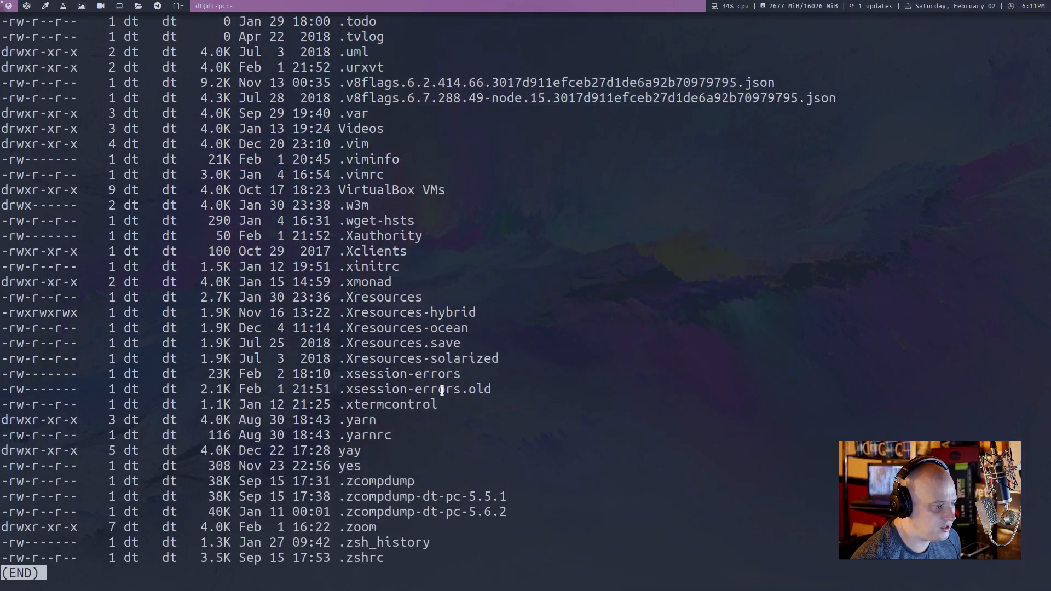
{"action": "key", "text": "q"}
Run ls -lah | wc -l to count the home directory listing at 171 lines.
{"action": "key", "text": "Up"}
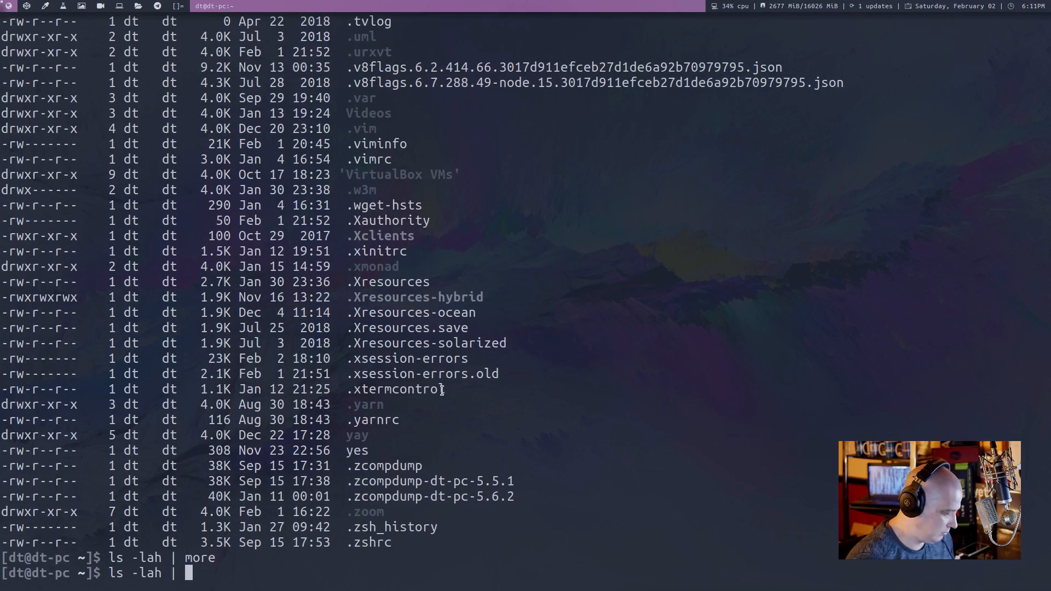
{"action": "type", "text": "l"}
{"action": "key", "text": "Return"}
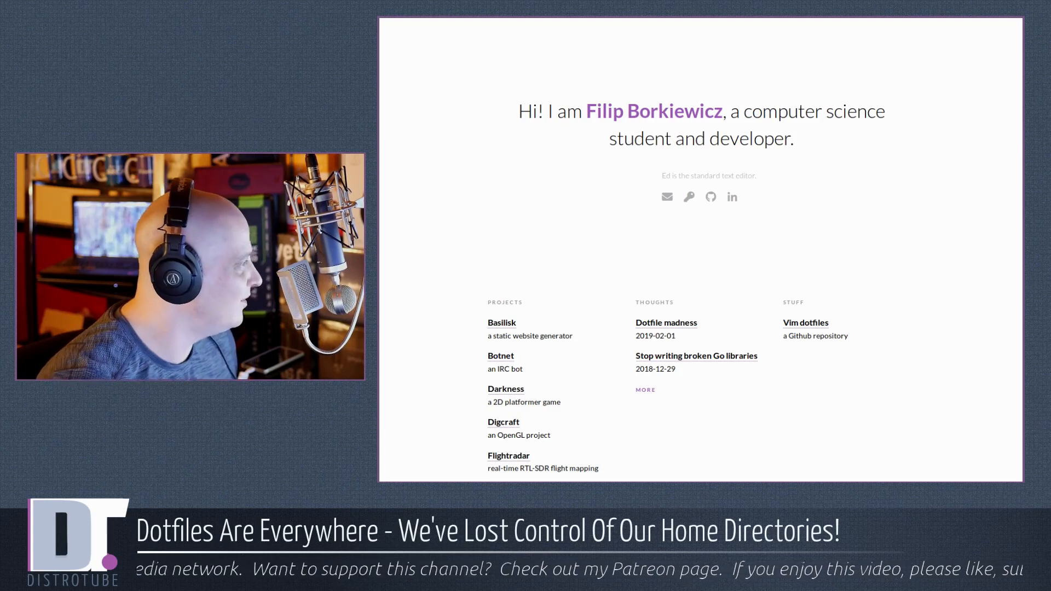
Open the Dotfile madness article from Filip Borkiewicz's homepage.
{"action": "left_click", "coordinate": [666, 323]}
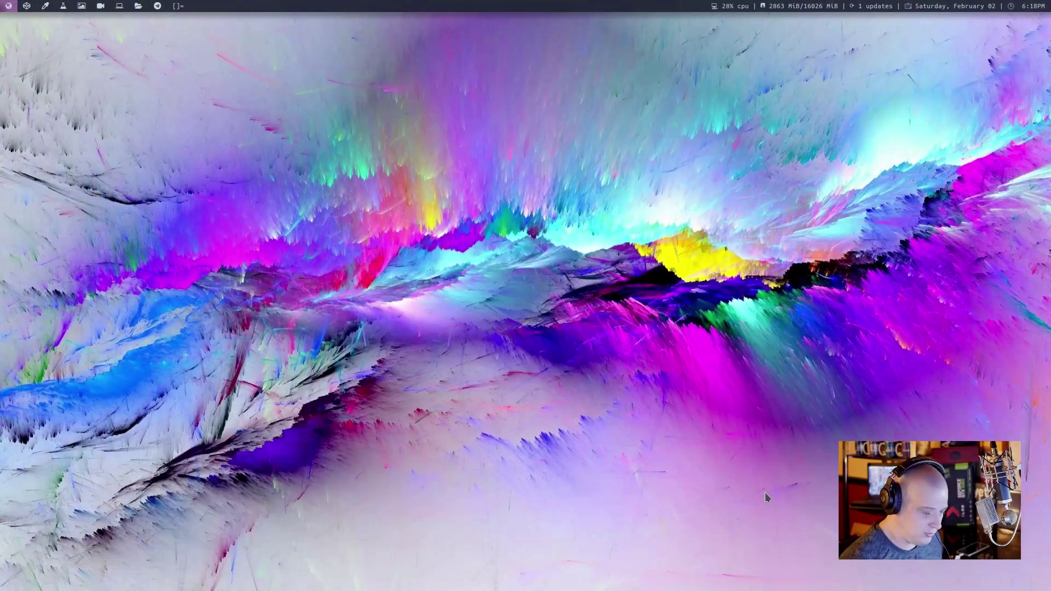
Launch vifm, enlarge its text, browse down and back up the hidden home folders to .irssi, then quit.
{"action": "key", "text": "super+Return"}
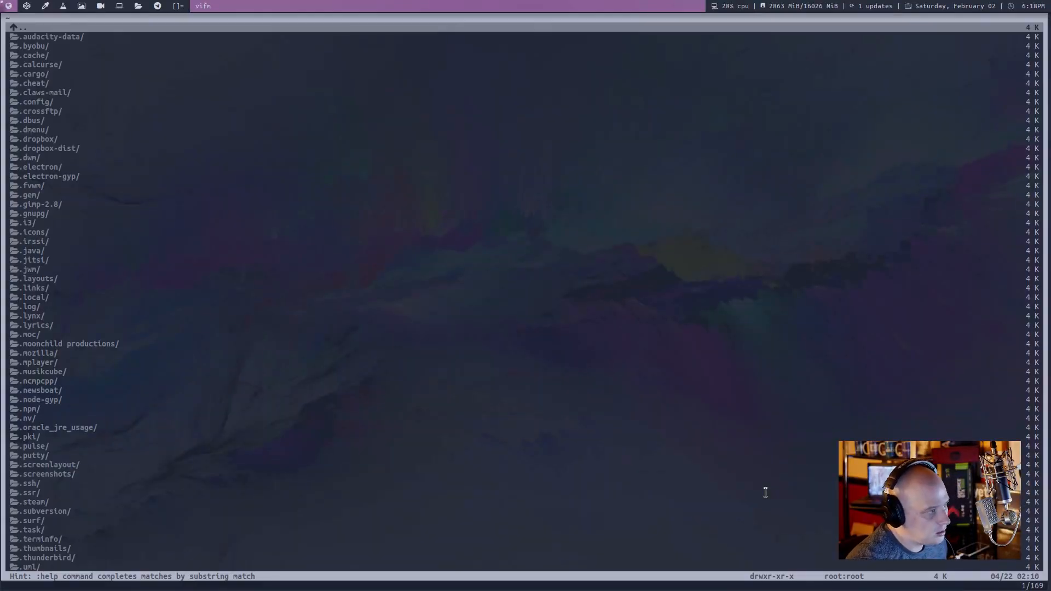
{"action": "key", "text": "ctrl+plus"}
{"action": "key", "text": "ctrl+plus"}
{"action": "key", "text": "ctrl+plus"}
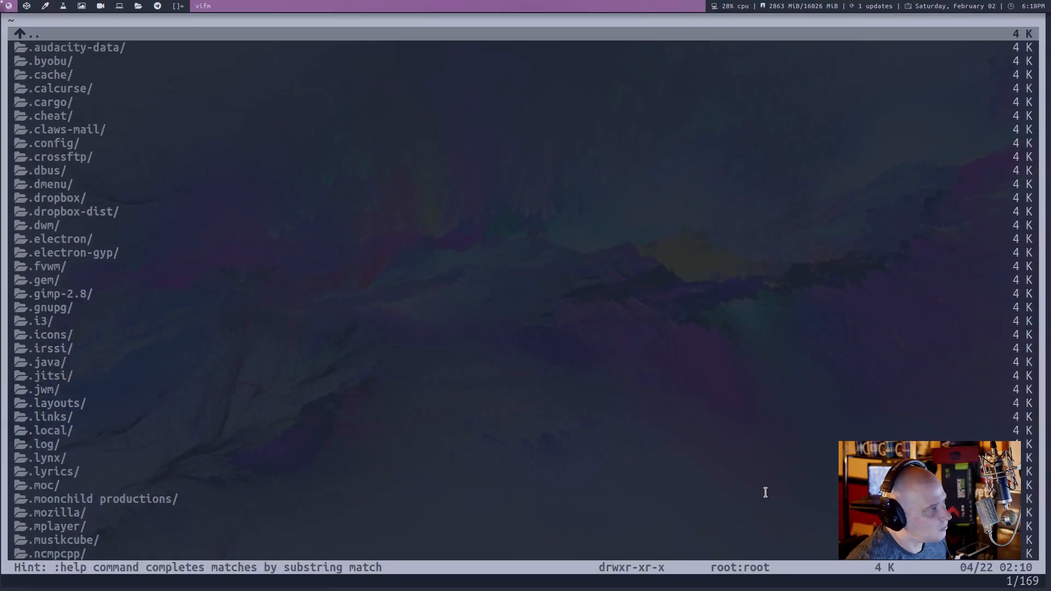
{"action": "key", "text": "j"}
{"action": "key", "text": "j"}
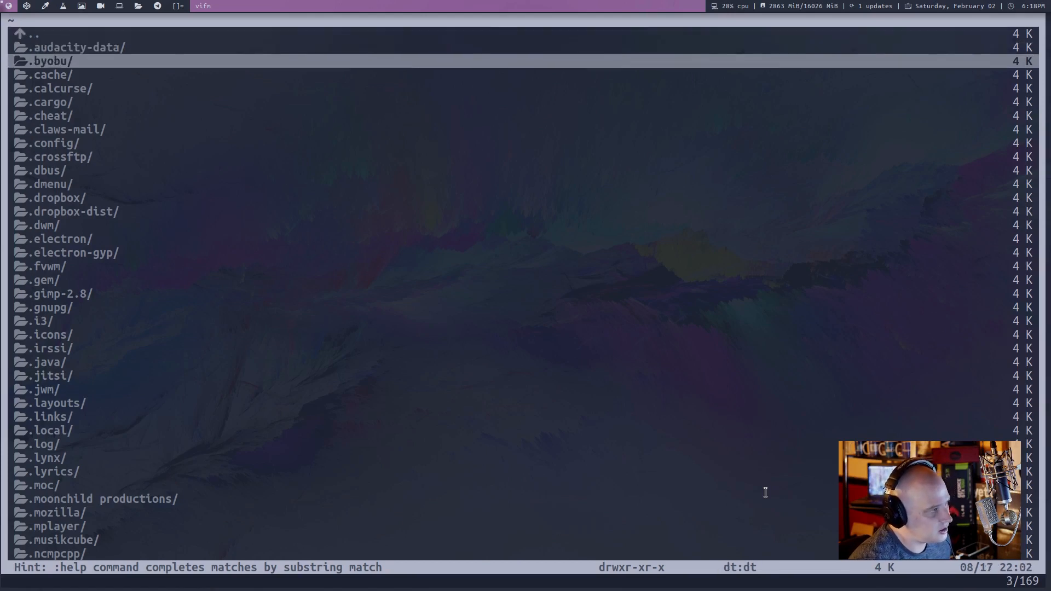
{"action": "key", "text": "j"}
{"action": "key", "text": "j"}
{"action": "key", "text": "j"}
{"action": "key", "text": "j"}
{"action": "key", "text": "j"}
{"action": "key", "text": "j"}
{"action": "key", "text": "j"}
{"action": "key", "text": "j"}
{"action": "key", "text": "j"}
{"action": "key", "text": "j"}
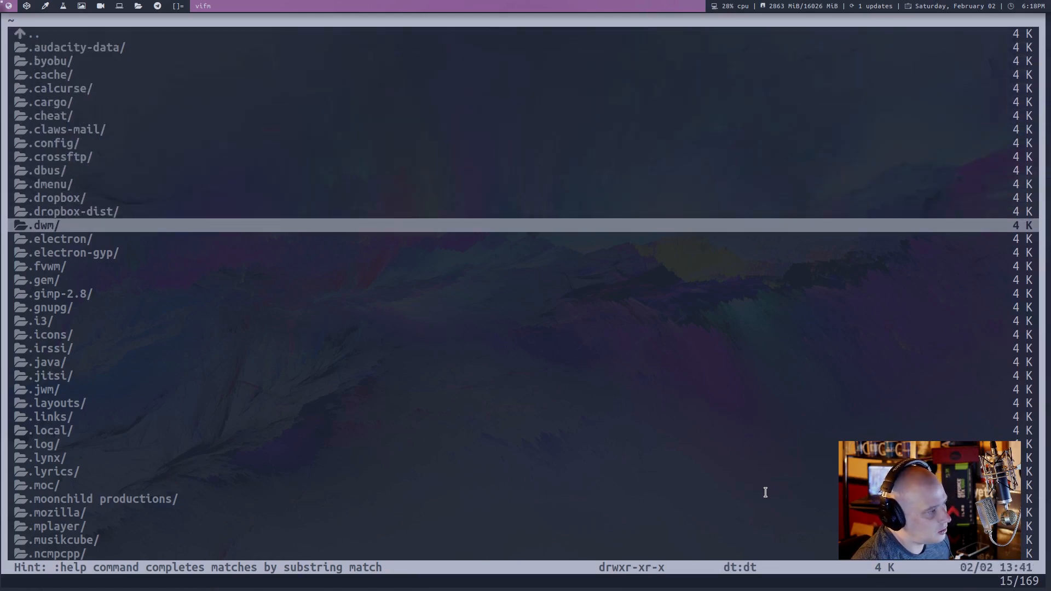
{"action": "key", "text": "j"}
{"action": "key", "text": "j"}
{"action": "key", "text": "j"}
{"action": "key", "text": "j"}
{"action": "key", "text": "j"}
{"action": "key", "text": "j"}
{"action": "key", "text": "j"}
{"action": "key", "text": "j"}
{"action": "key", "text": "j"}
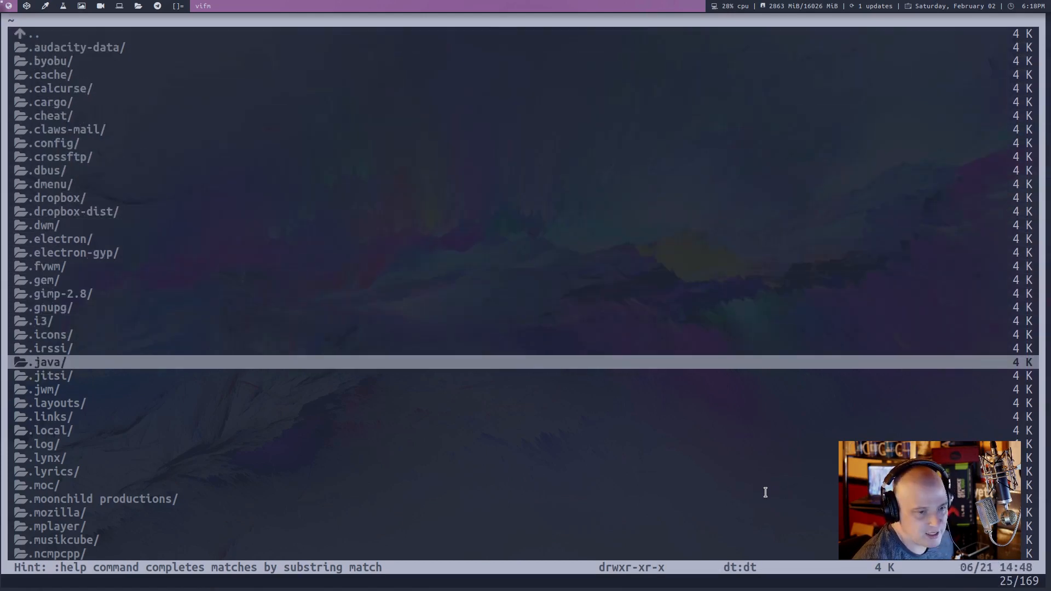
{"action": "key", "text": "k"}
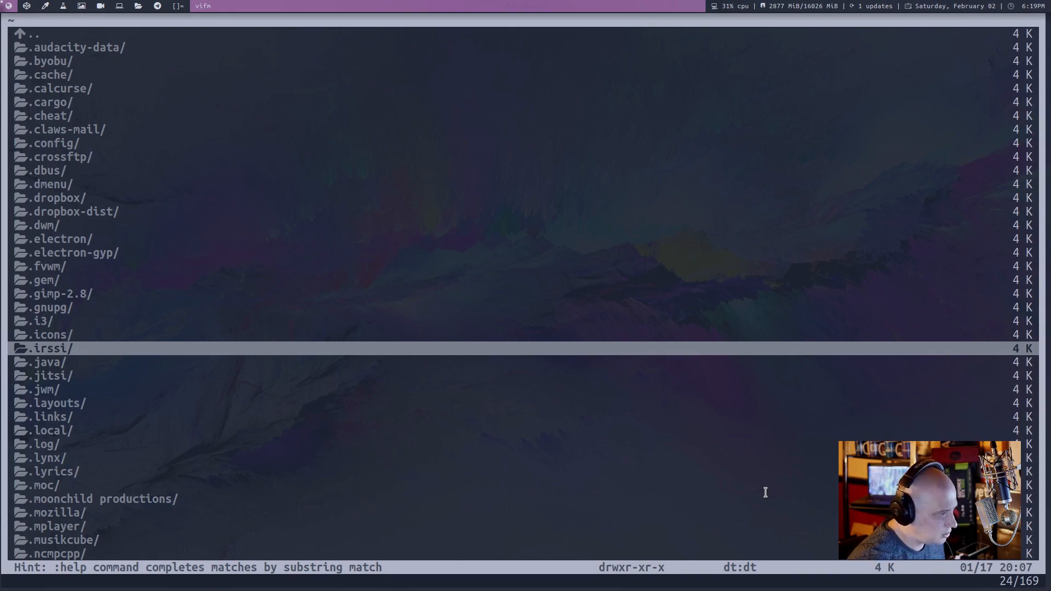
{"action": "key", "text": "q"}
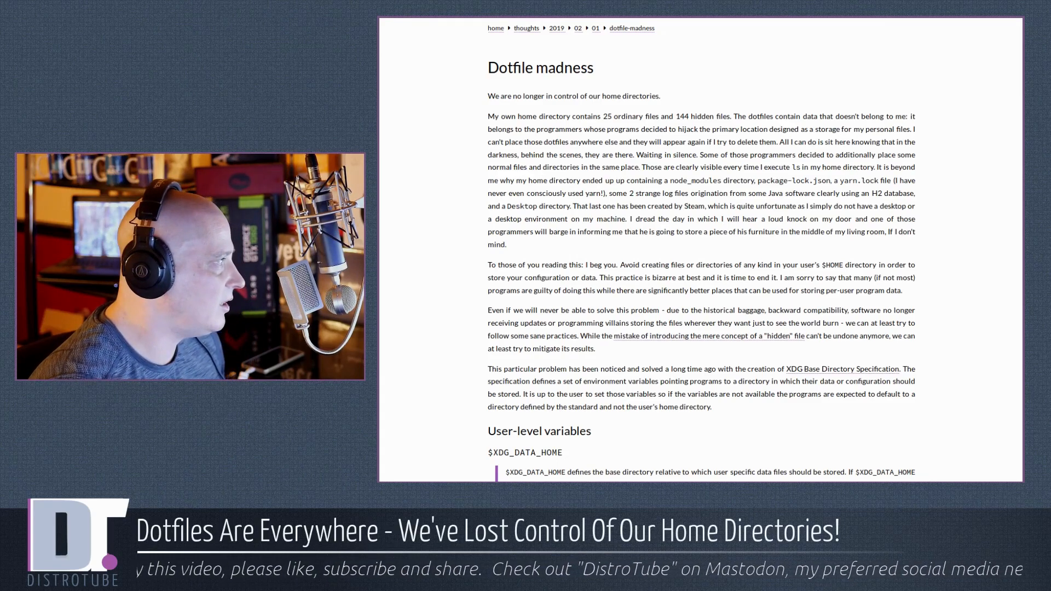
Follow the article's link to the ArchWiki XDG Base Directory page.
{"action": "left_click", "coordinate": [842, 368]}
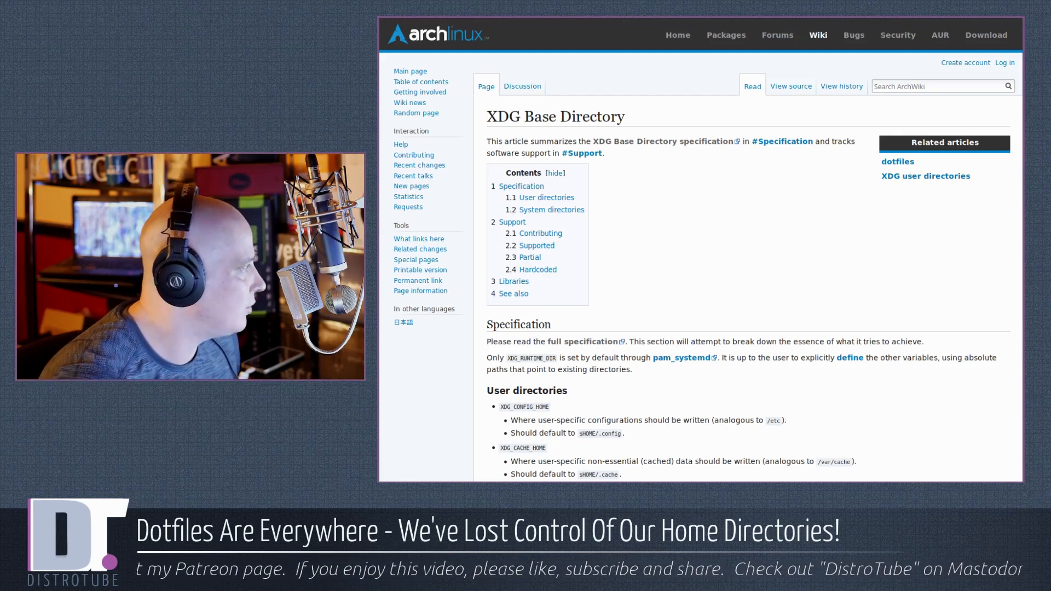
{"action": "scroll", "coordinate": [825, 289], "scroll_direction": "down", "scroll_amount": 1}
{"action": "scroll", "coordinate": [826, 289], "scroll_direction": "down", "scroll_amount": 2}
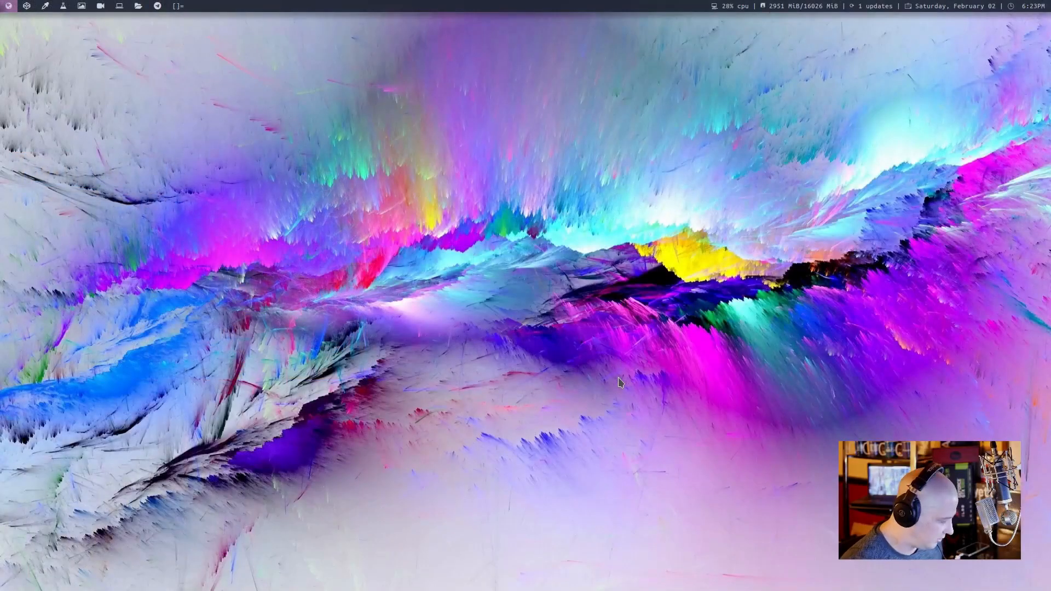
Launch vifm fullscreen on the home directory's dotfolders.
{"action": "key", "text": "super+Return"}
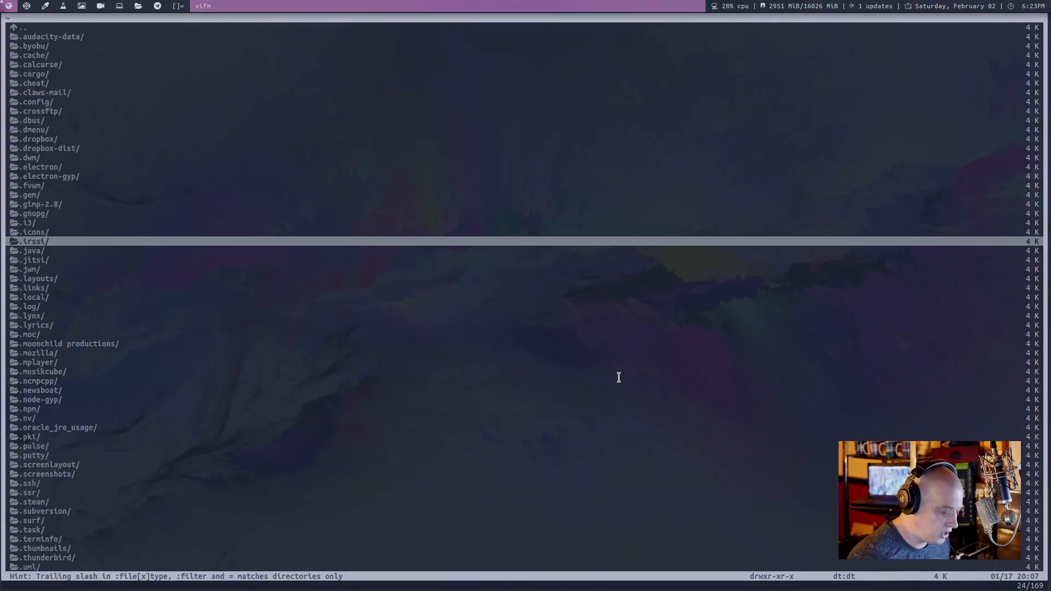
Enlarge the text, move to the .config folder and enter it to show its application config directories.
{"action": "key", "text": "ctrl+plus"}
{"action": "key", "text": "ctrl+plus"}
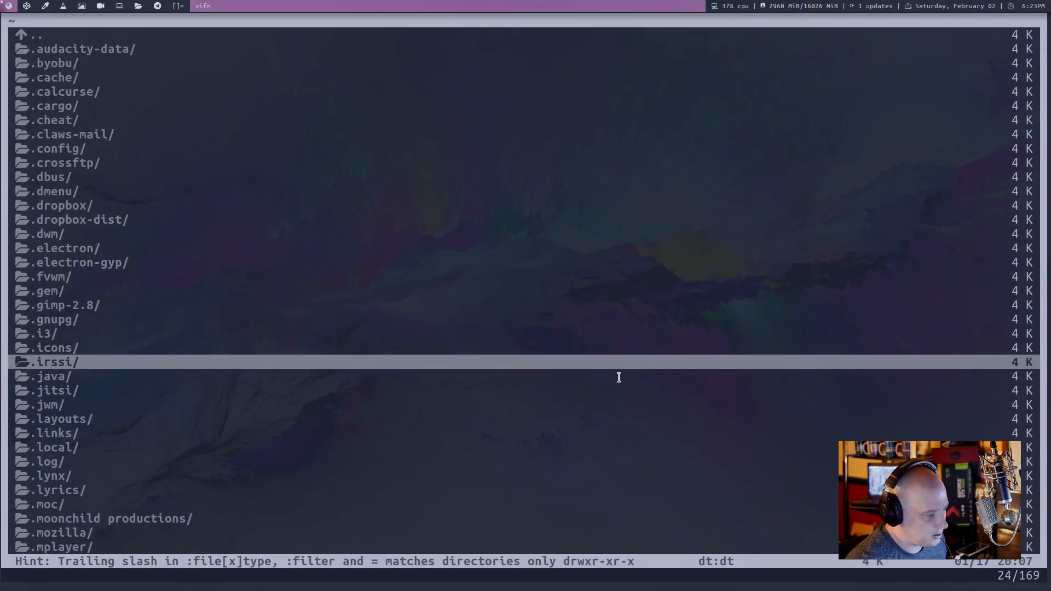
{"action": "key", "text": "j"}
{"action": "key", "text": "k"}
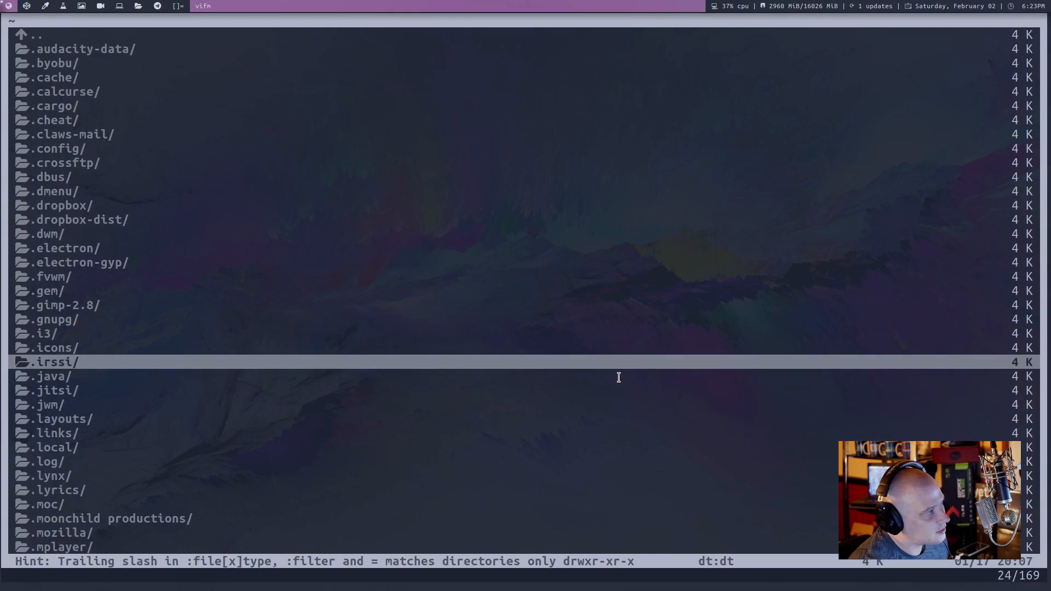
{"action": "key", "text": "k"}
{"action": "key", "text": "k"}
{"action": "key", "text": "k"}
{"action": "key", "text": "k"}
{"action": "key", "text": "k"}
{"action": "key", "text": "k"}
{"action": "key", "text": "k"}
{"action": "key", "text": "k"}
{"action": "key", "text": "k"}
{"action": "key", "text": "k"}
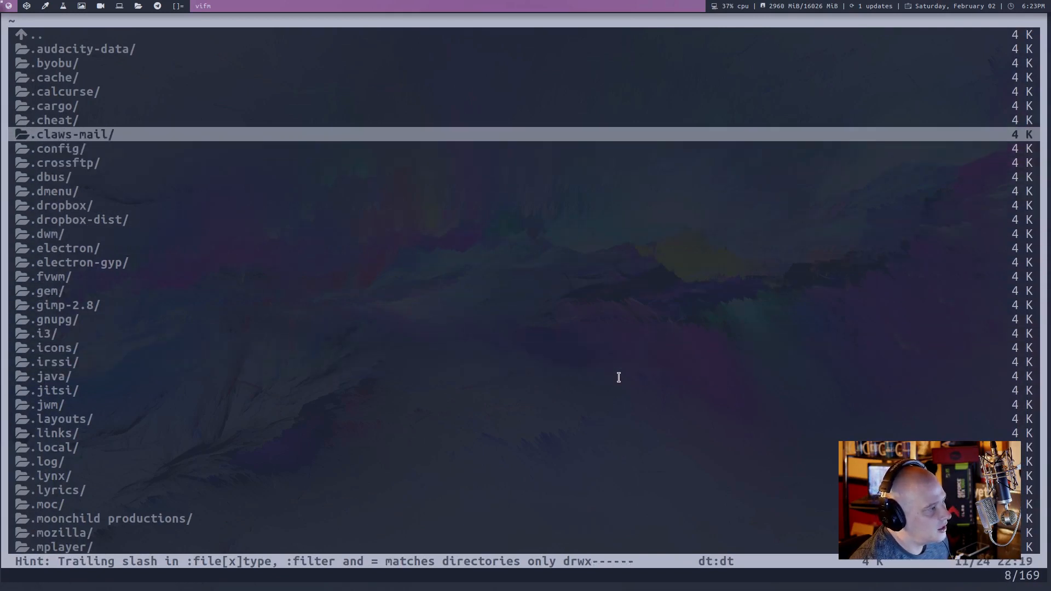
{"action": "key", "text": "j"}
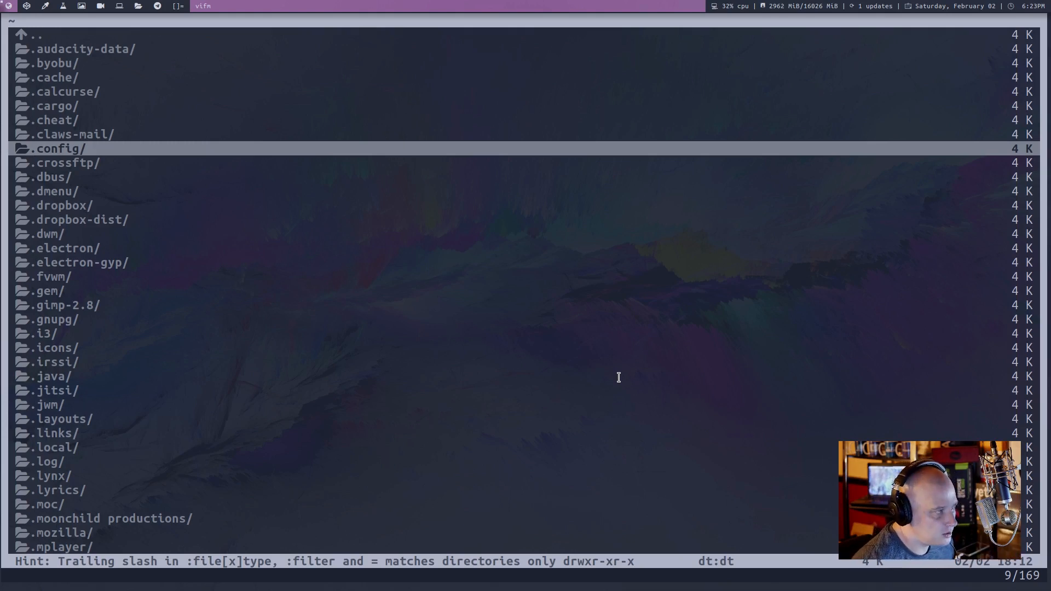
{"action": "key", "text": "l"}
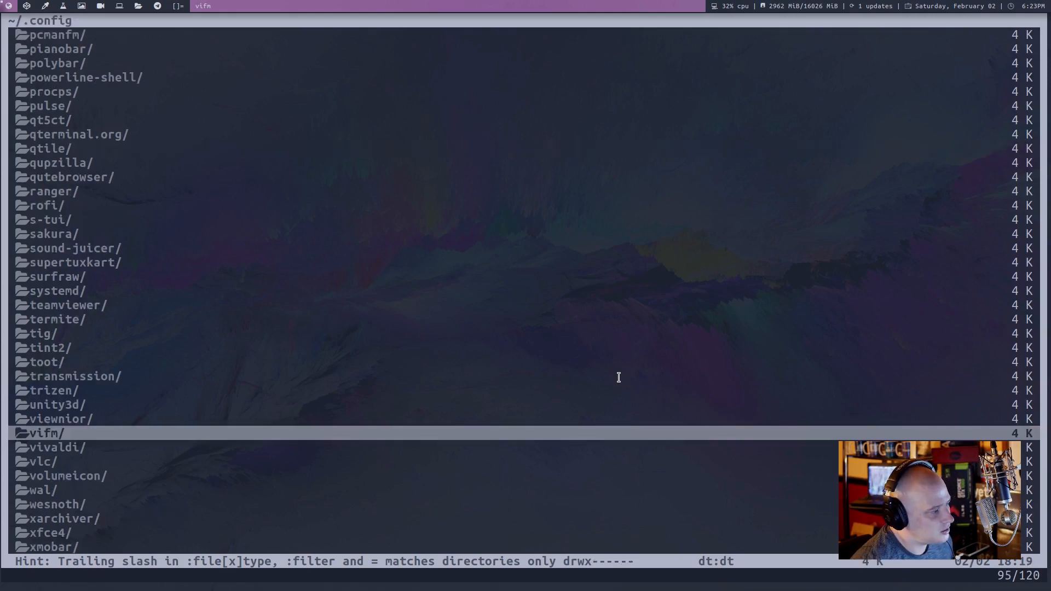
{"action": "key", "text": "g"}
{"action": "key", "text": "g"}
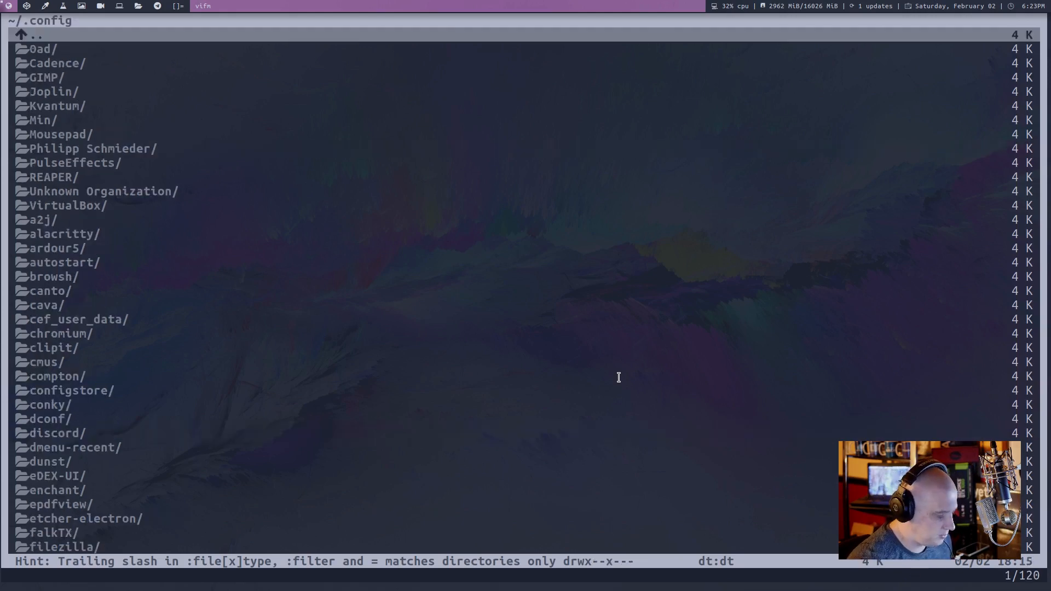
{"action": "key", "text": "j"}
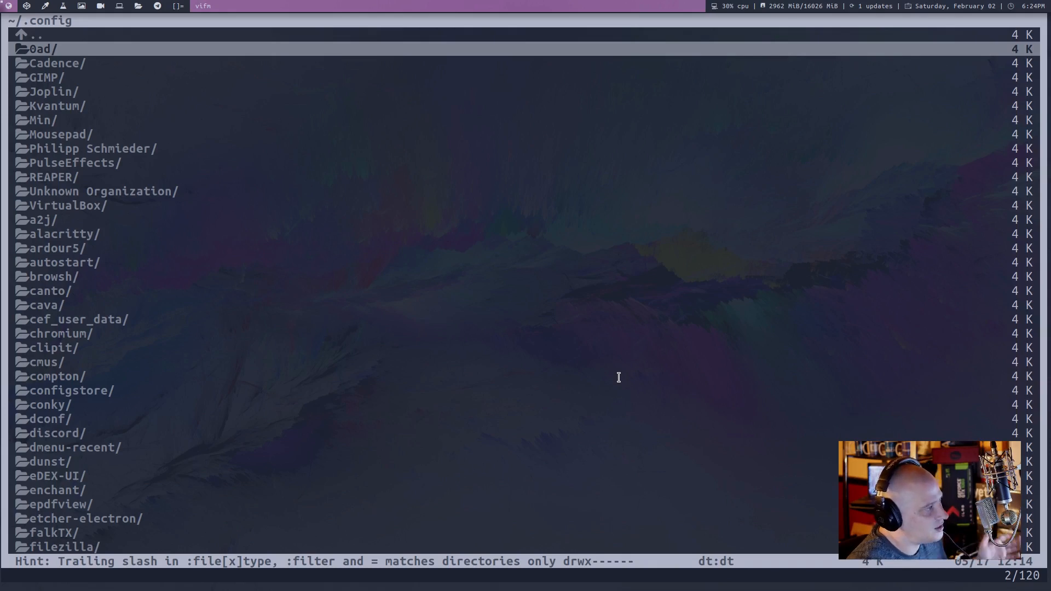
{"action": "key", "text": "j"}
{"action": "key", "text": "j"}
{"action": "key", "text": "k"}
{"action": "key", "text": "j"}
{"action": "key", "text": "j"}
{"action": "key", "text": "j"}
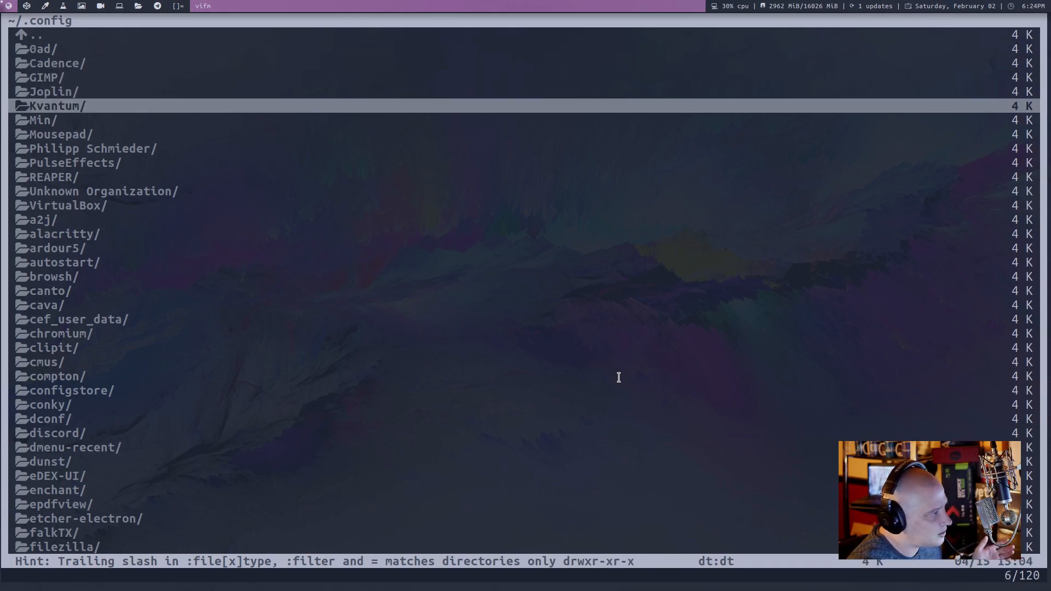
{"action": "key", "text": "j"}
{"action": "key", "text": "j"}
{"action": "key", "text": "j"}
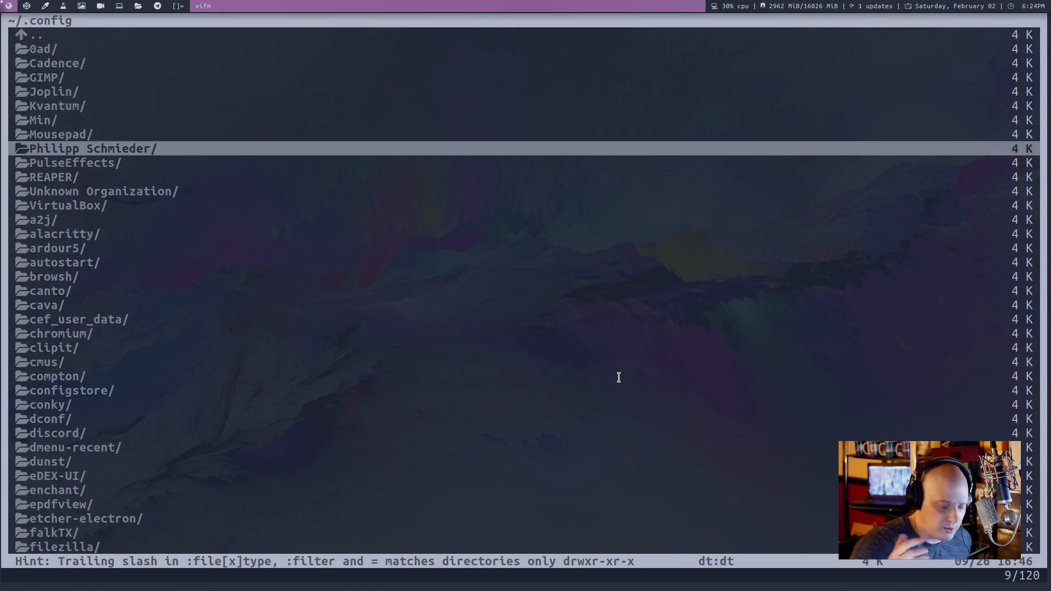
{"action": "key", "text": "Return"}
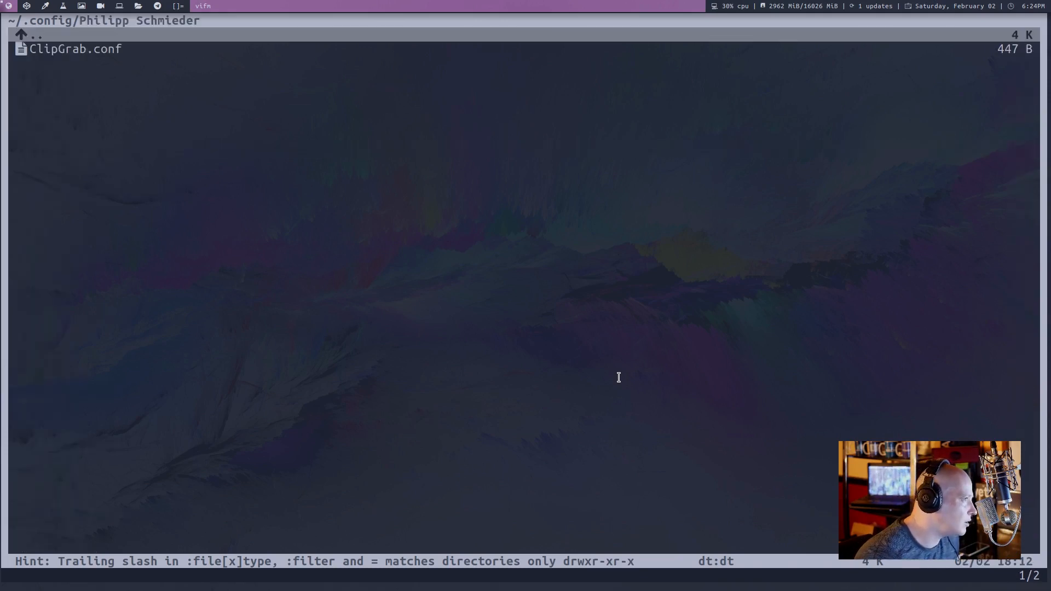
{"action": "key", "text": "h"}
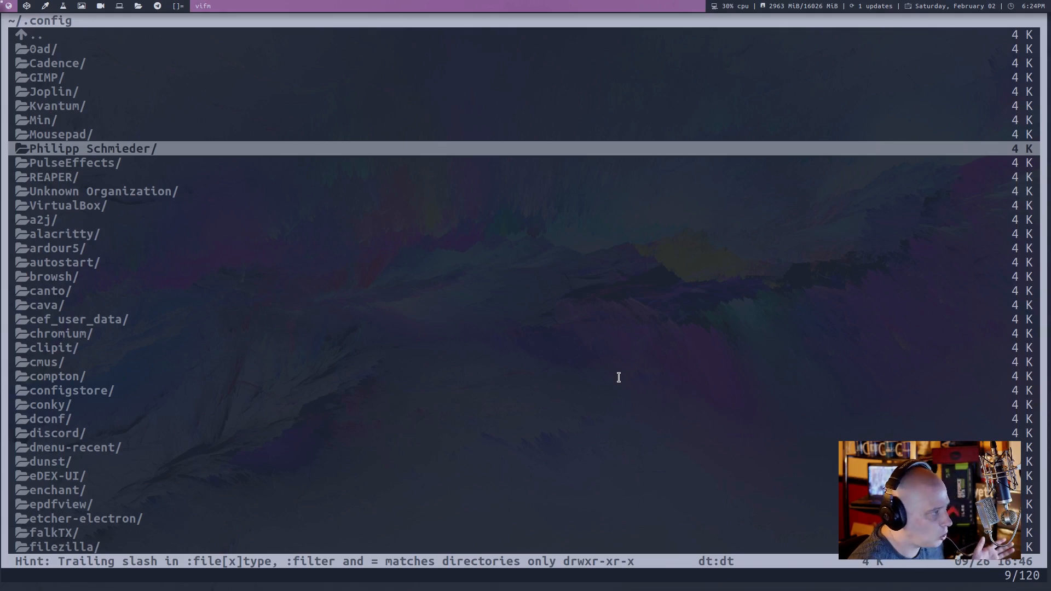
{"action": "key", "text": "j"}
{"action": "key", "text": "j"}
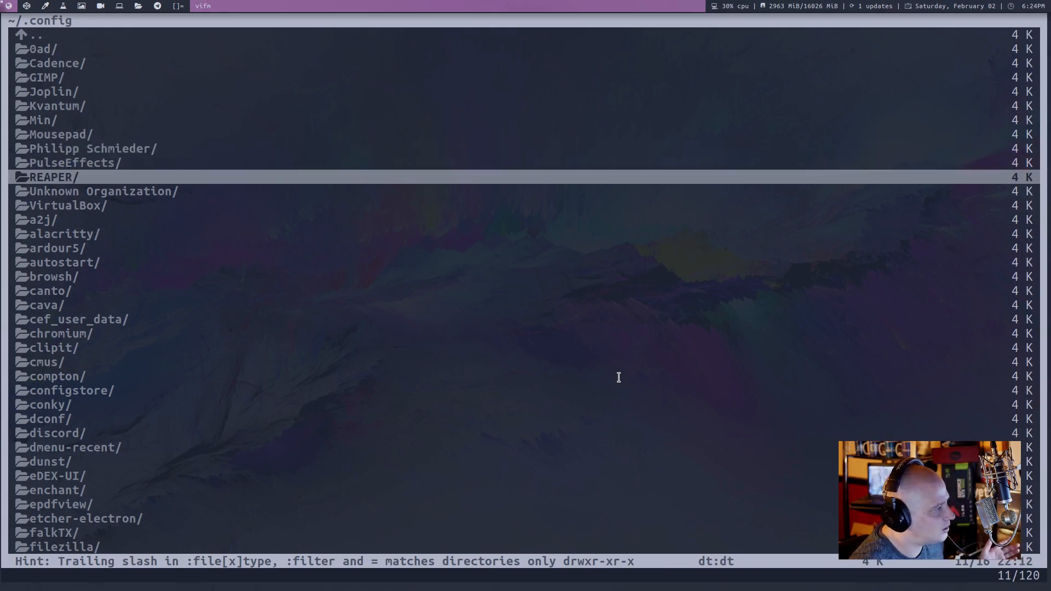
{"action": "key", "text": "j"}
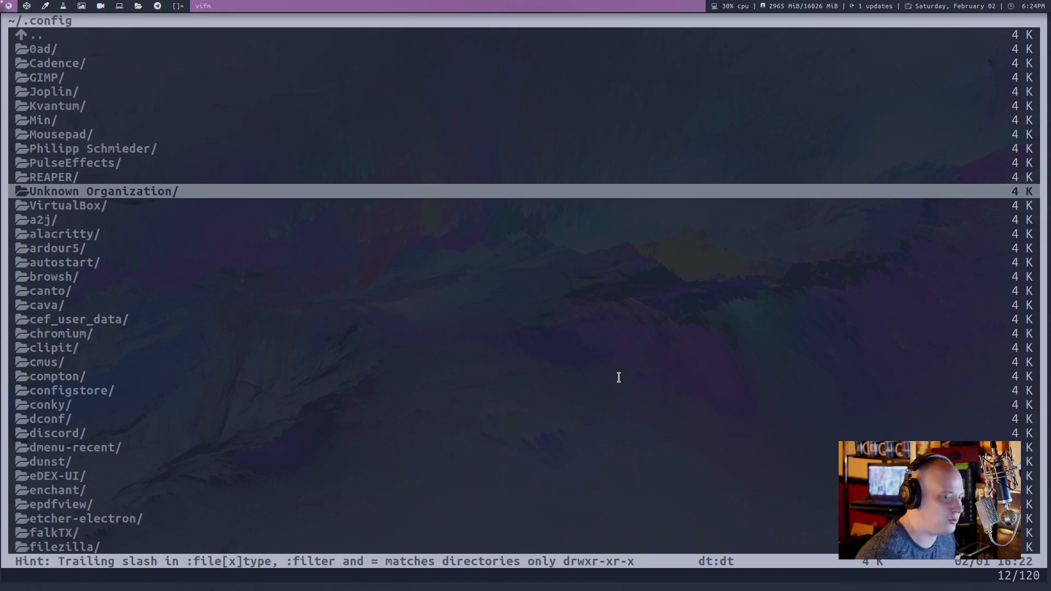
{"action": "key", "text": "l"}
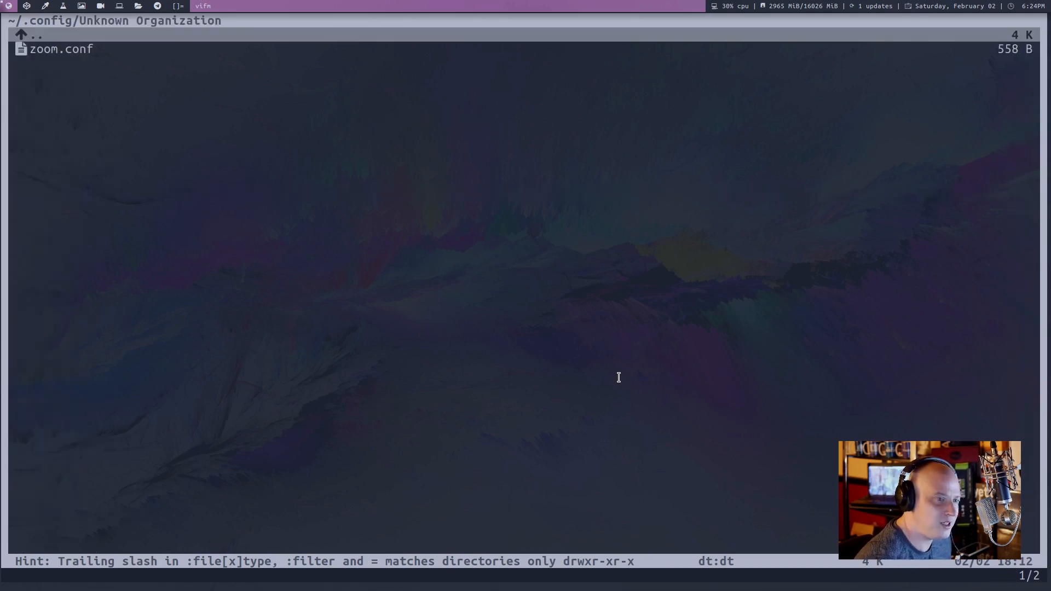
{"action": "key", "text": "h"}
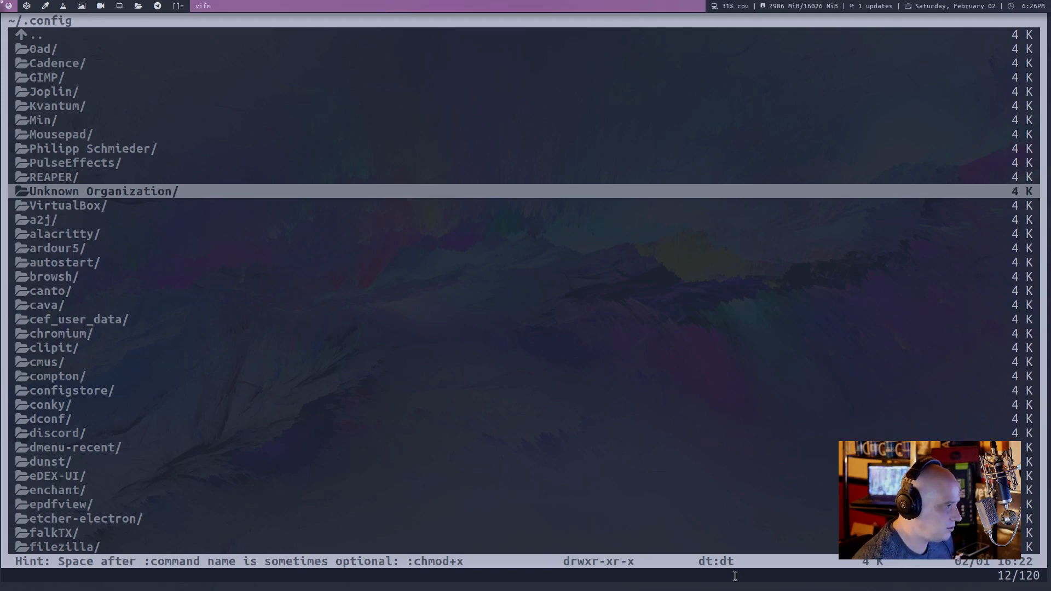
{"action": "key", "text": "h"}
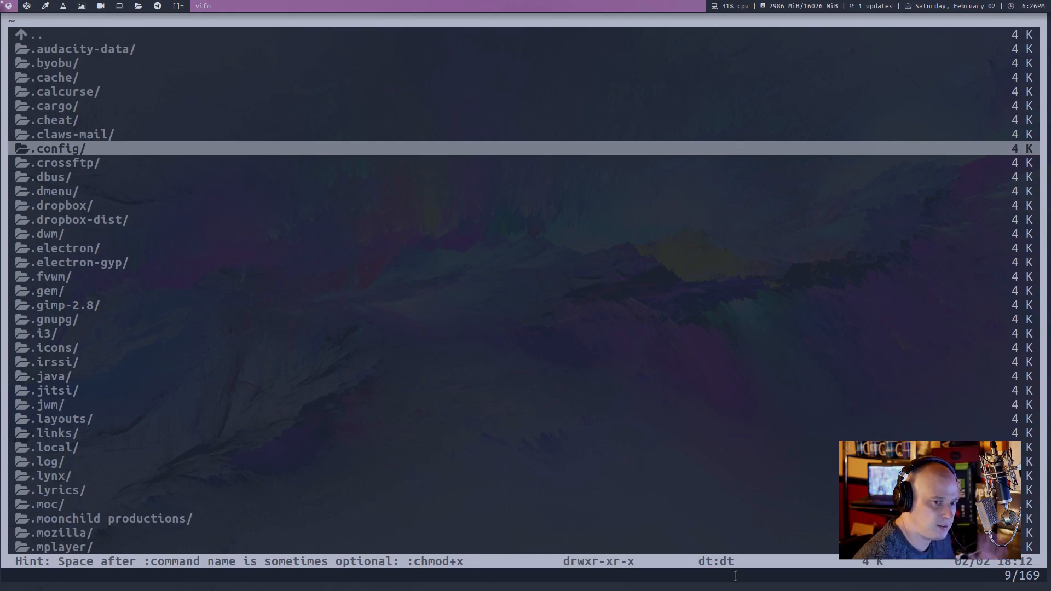
Step down the home dotfolders from .crossftp past .dwm, .i3, .irssi and .lynx to .moonchild productions.
{"action": "key", "text": "j"}
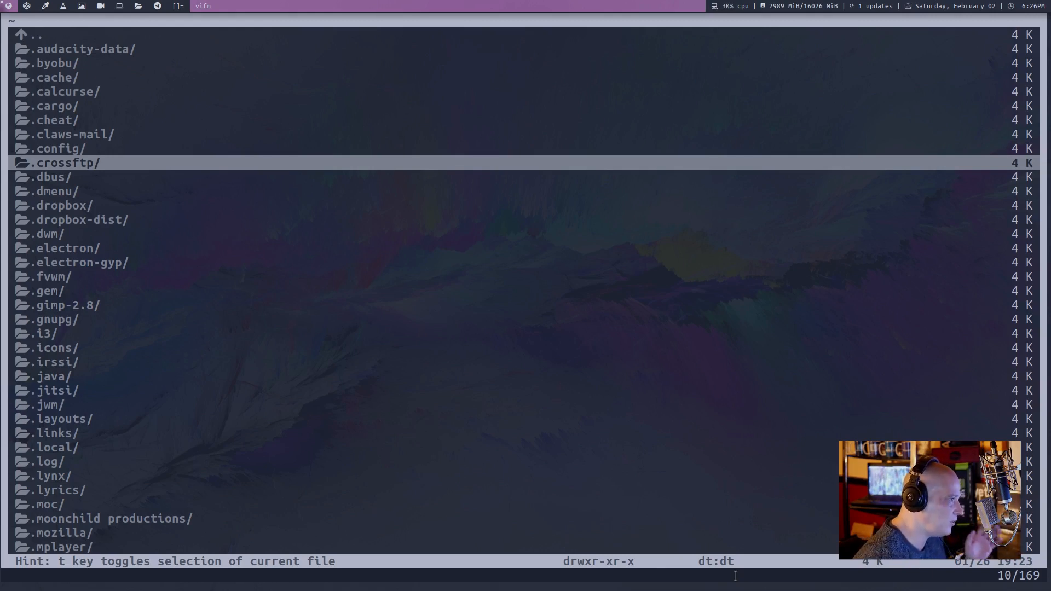
{"action": "key", "text": "j"}
{"action": "key", "text": "j"}
{"action": "key", "text": "j"}
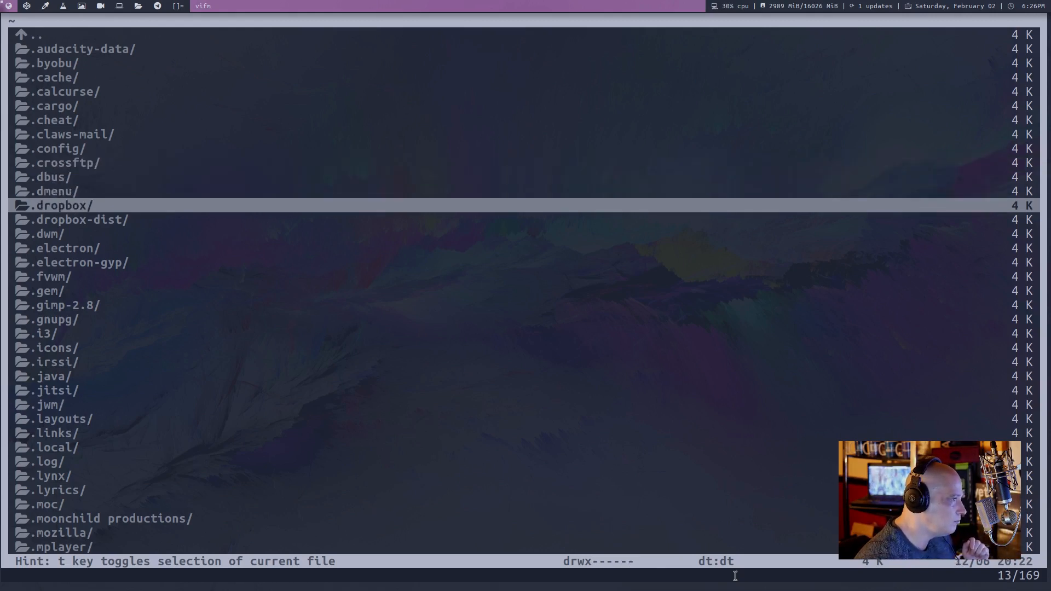
{"action": "key", "text": "j"}
{"action": "key", "text": "j"}
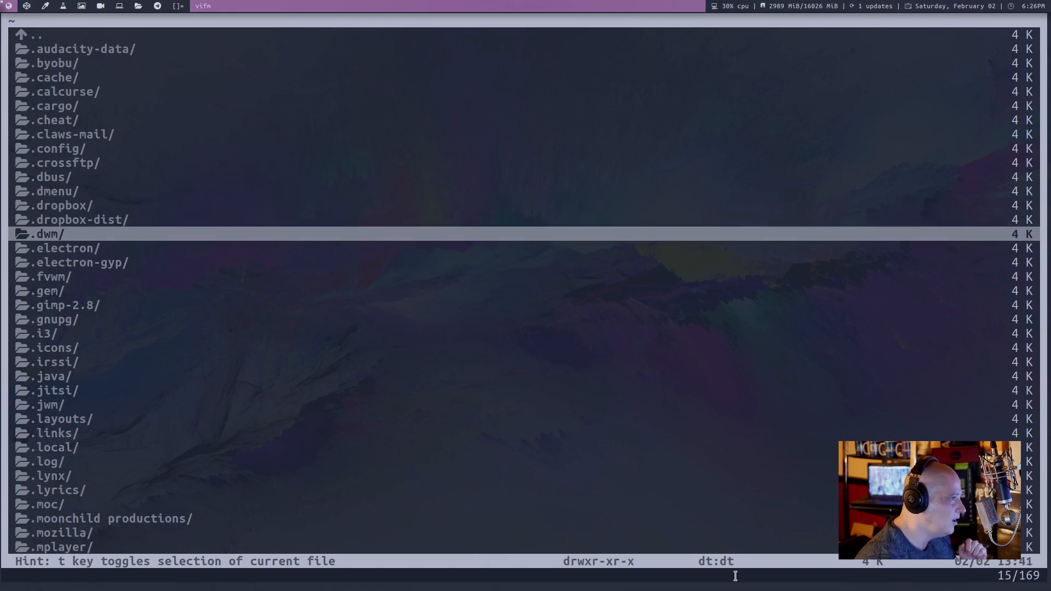
{"action": "key", "text": "j"}
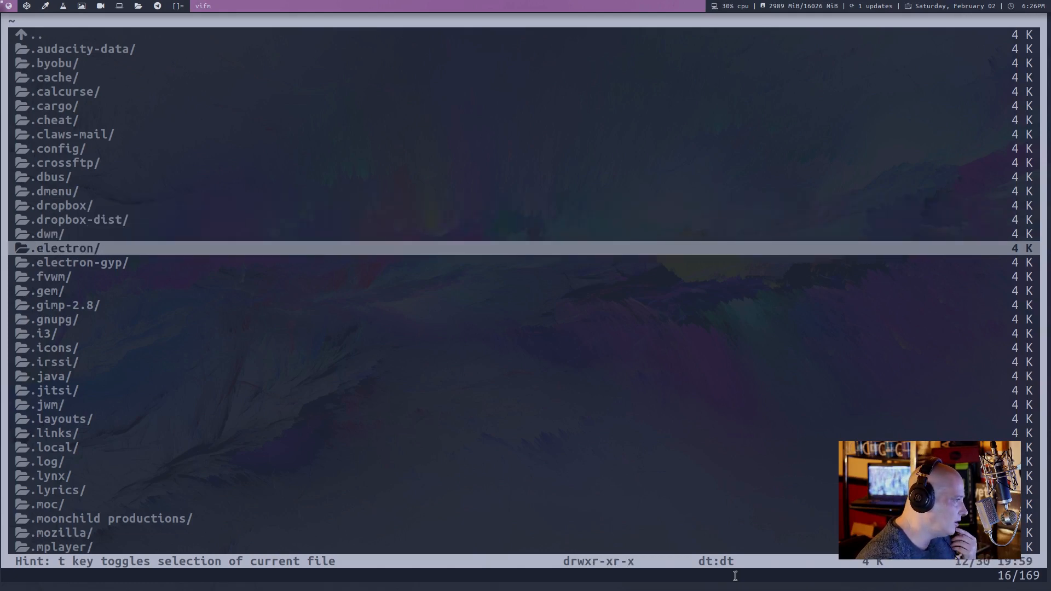
{"action": "key", "text": "j"}
{"action": "key", "text": "j"}
{"action": "key", "text": "j"}
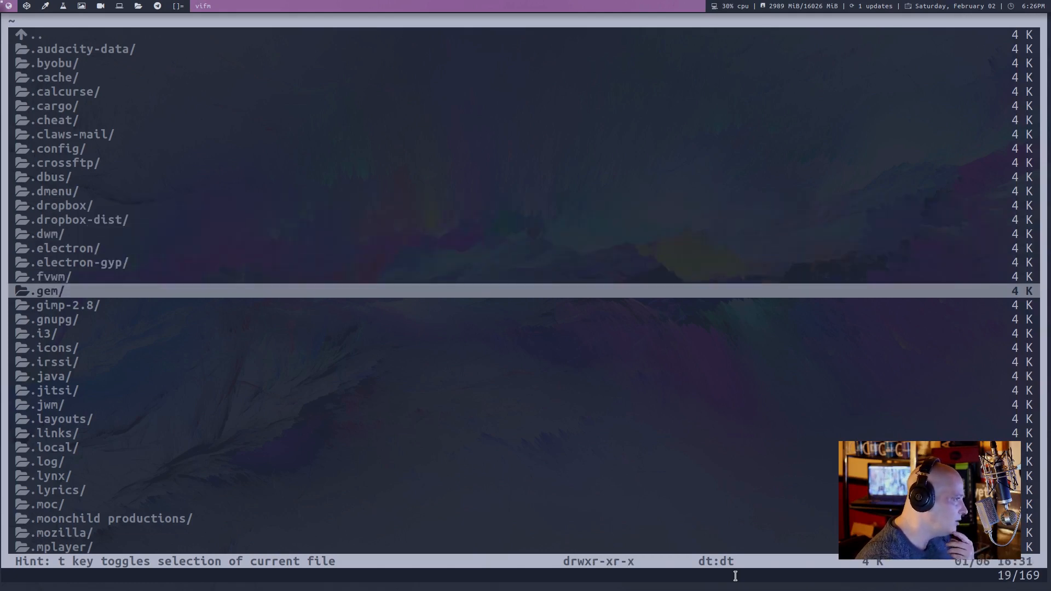
{"action": "key", "text": "j"}
{"action": "key", "text": "j"}
{"action": "key", "text": "j"}
{"action": "key", "text": "j"}
{"action": "key", "text": "k"}
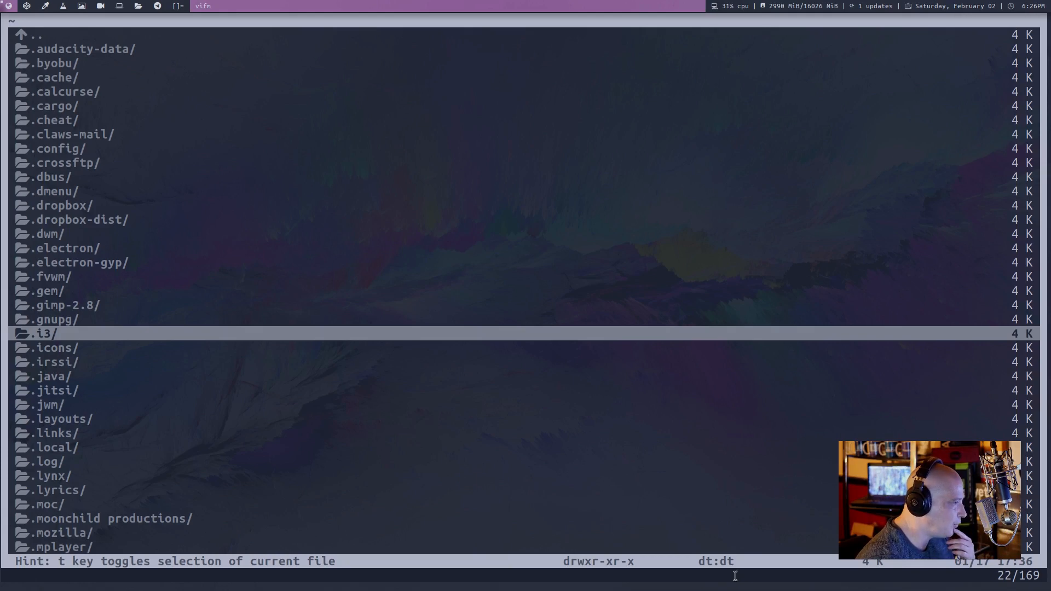
{"action": "key", "text": "j"}
{"action": "key", "text": "j"}
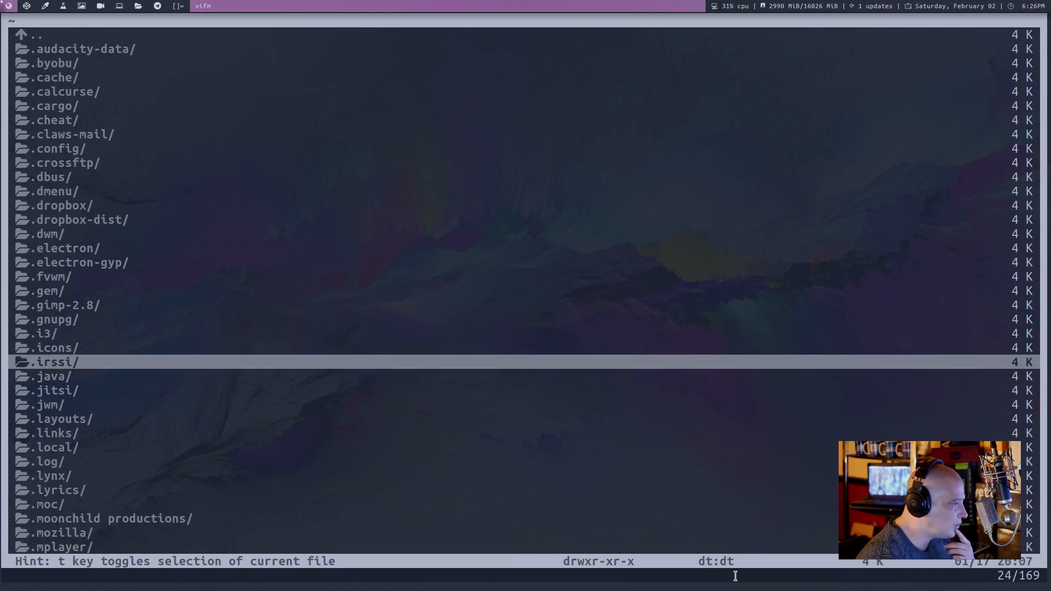
{"action": "key", "text": "j"}
{"action": "key", "text": "j"}
{"action": "key", "text": "j"}
{"action": "key", "text": "j"}
{"action": "key", "text": "j"}
{"action": "key", "text": "j"}
{"action": "key", "text": "j"}
{"action": "key", "text": "j"}
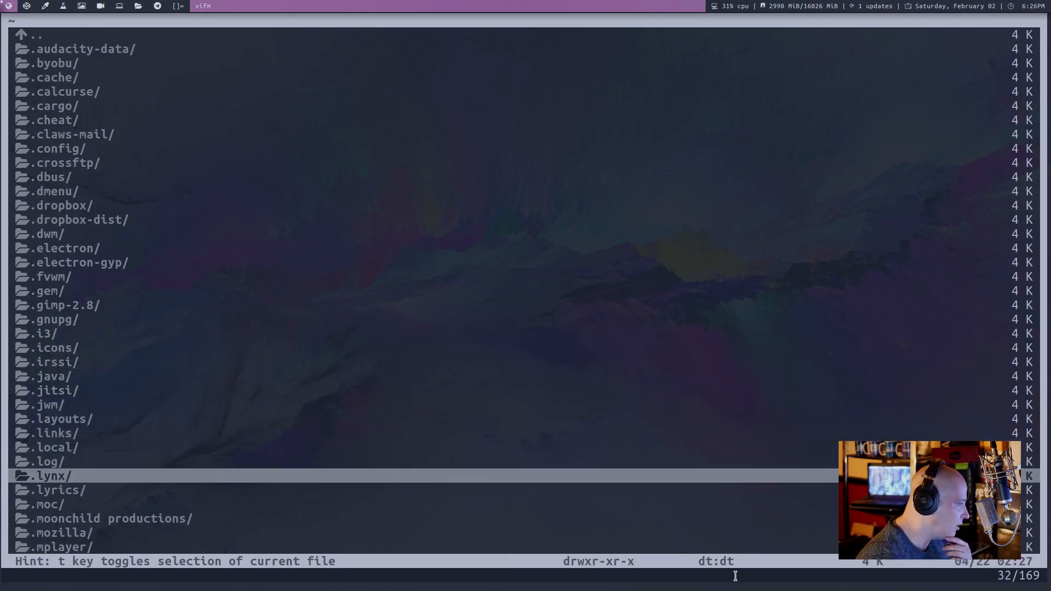
{"action": "key", "text": "j"}
{"action": "key", "text": "j"}
{"action": "key", "text": "j"}
{"action": "key", "text": "j"}
{"action": "key", "text": "k"}
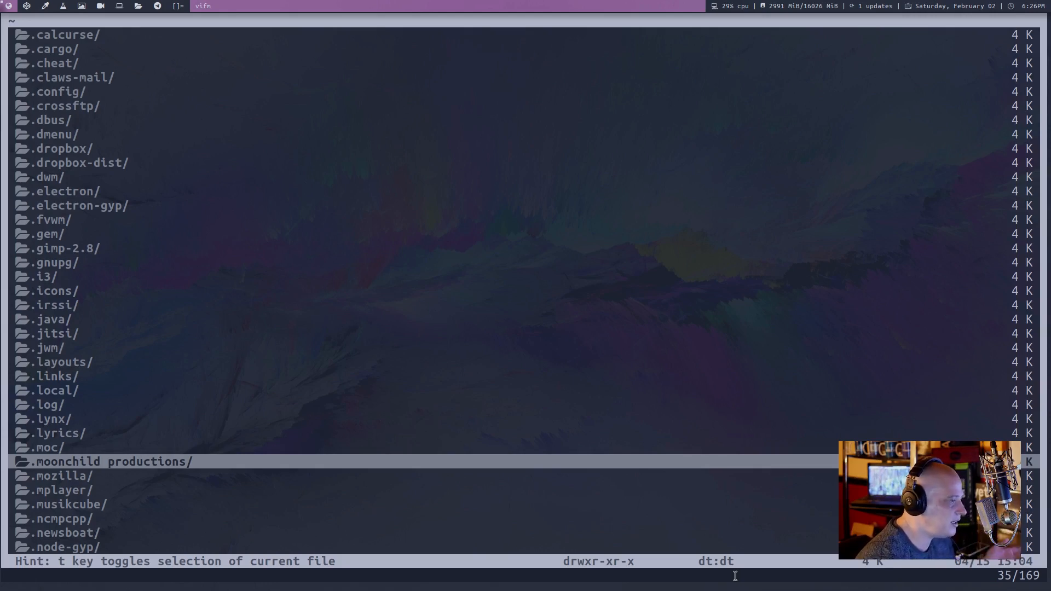
{"action": "key", "text": "Return"}
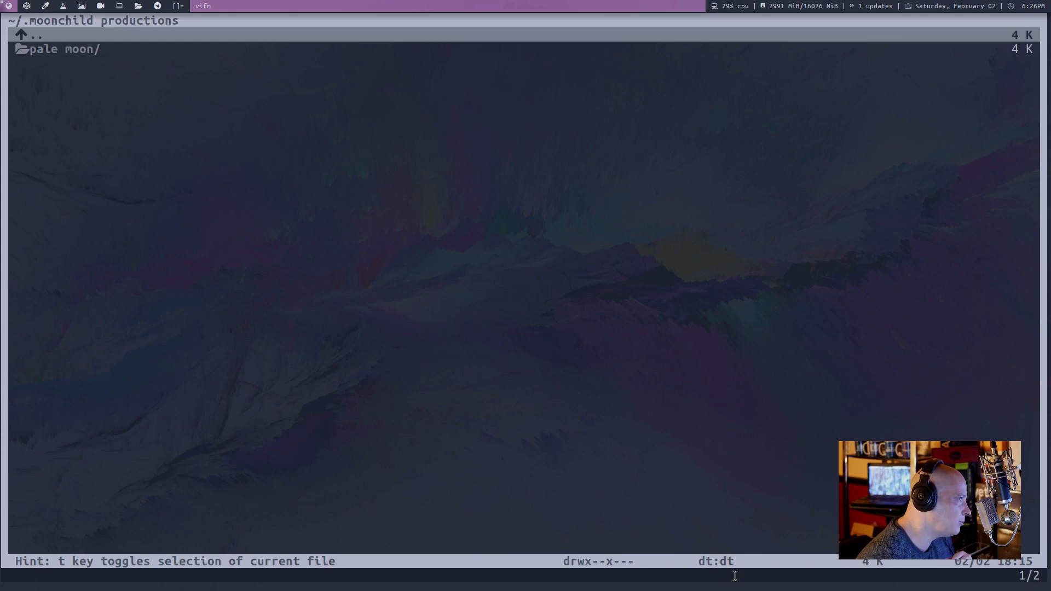
{"action": "key", "text": "h"}
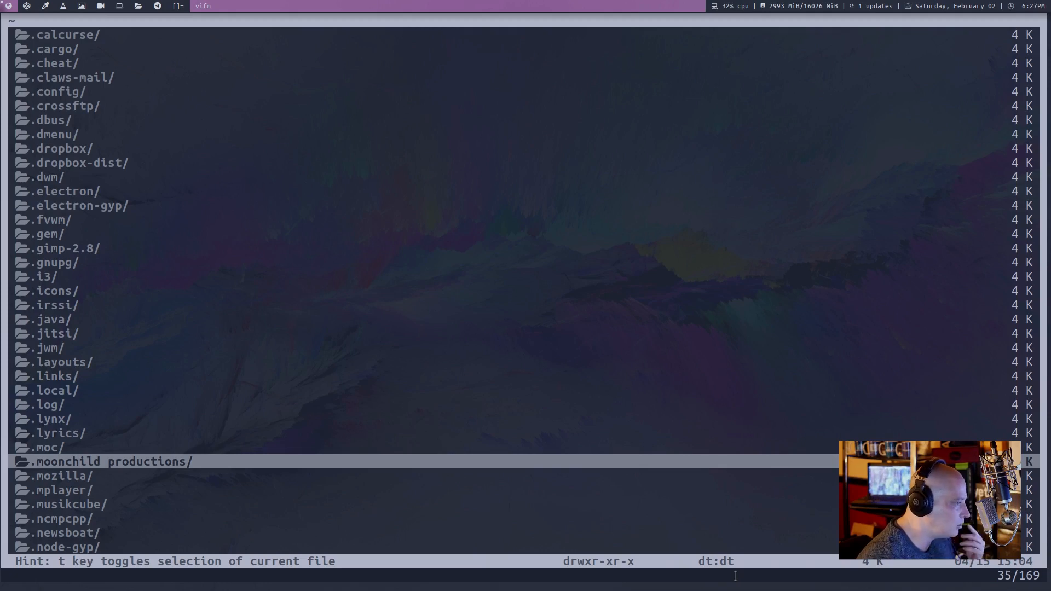
{"action": "key", "text": "j"}
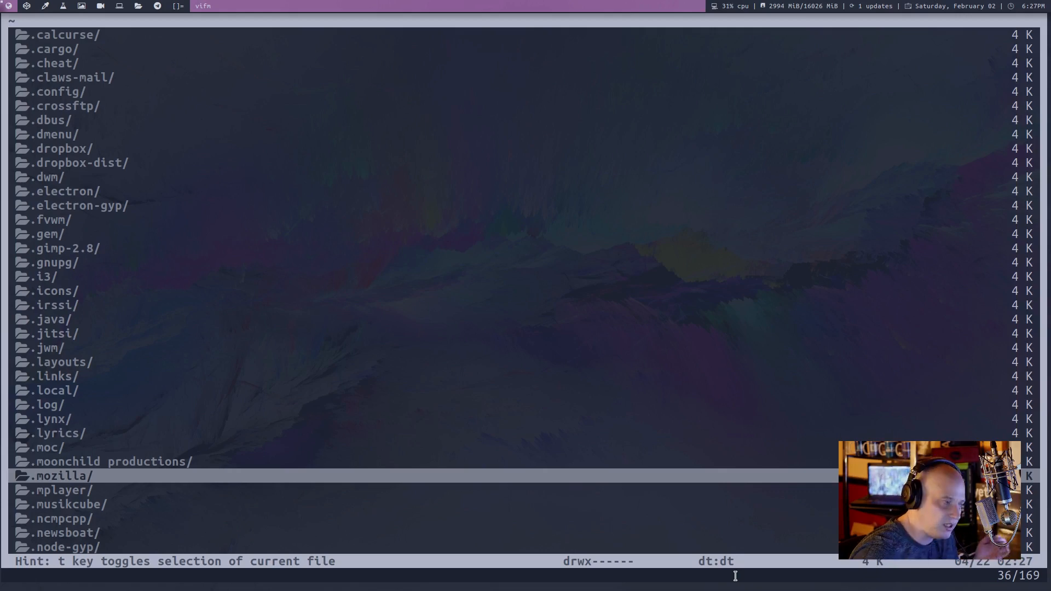
{"action": "key", "text": "j"}
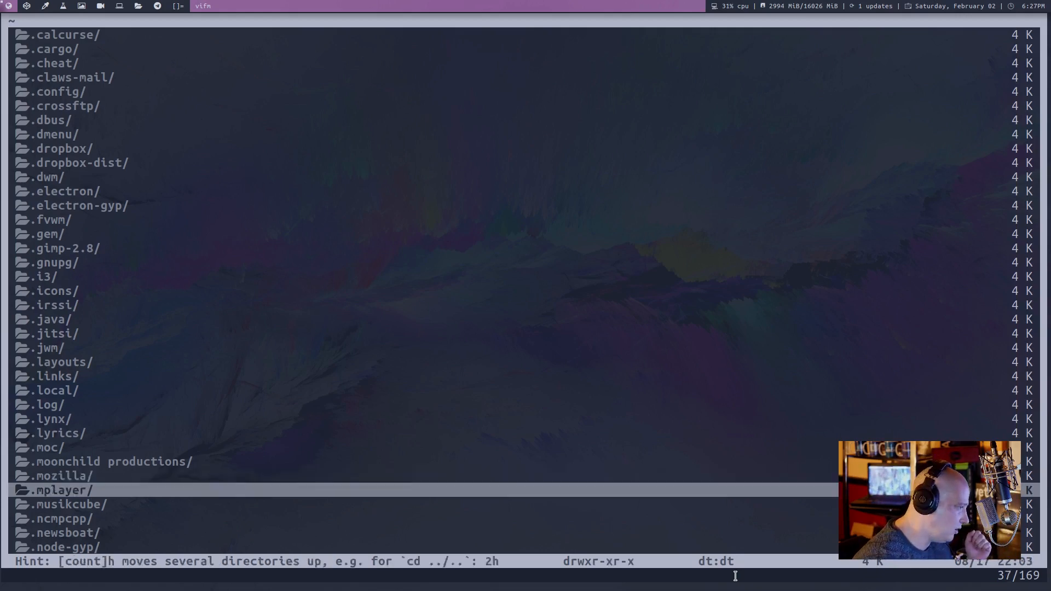
{"action": "key", "text": "j"}
{"action": "key", "text": "j"}
{"action": "key", "text": "j"}
{"action": "key", "text": "j"}
{"action": "key", "text": "j"}
{"action": "key", "text": "j"}
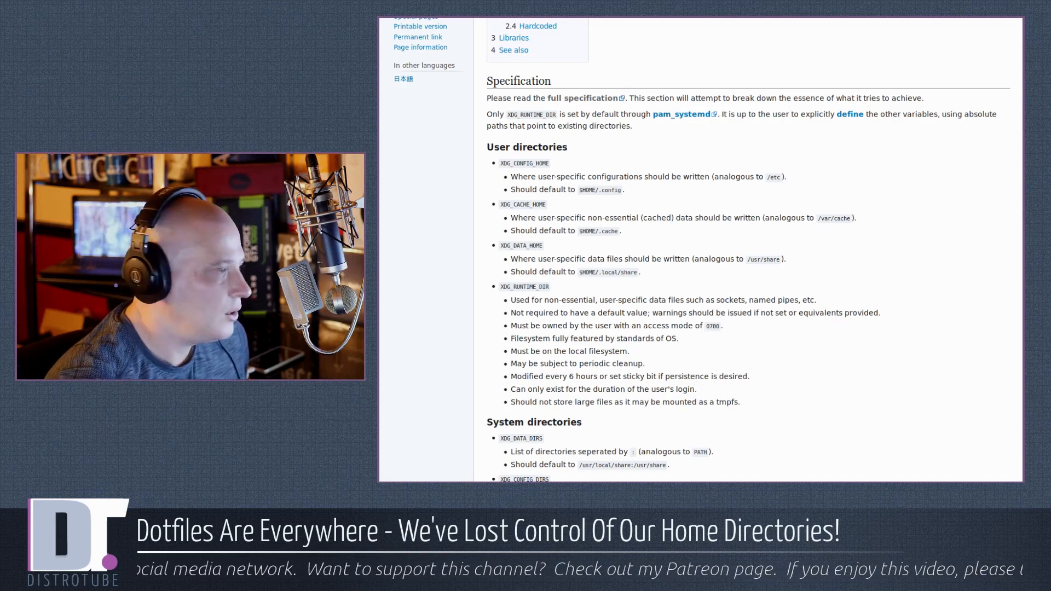
{"action": "scroll", "coordinate": [780, 407], "scroll_direction": "up", "scroll_amount": 3}
{"action": "scroll", "coordinate": [780, 406], "scroll_direction": "up", "scroll_amount": 3}
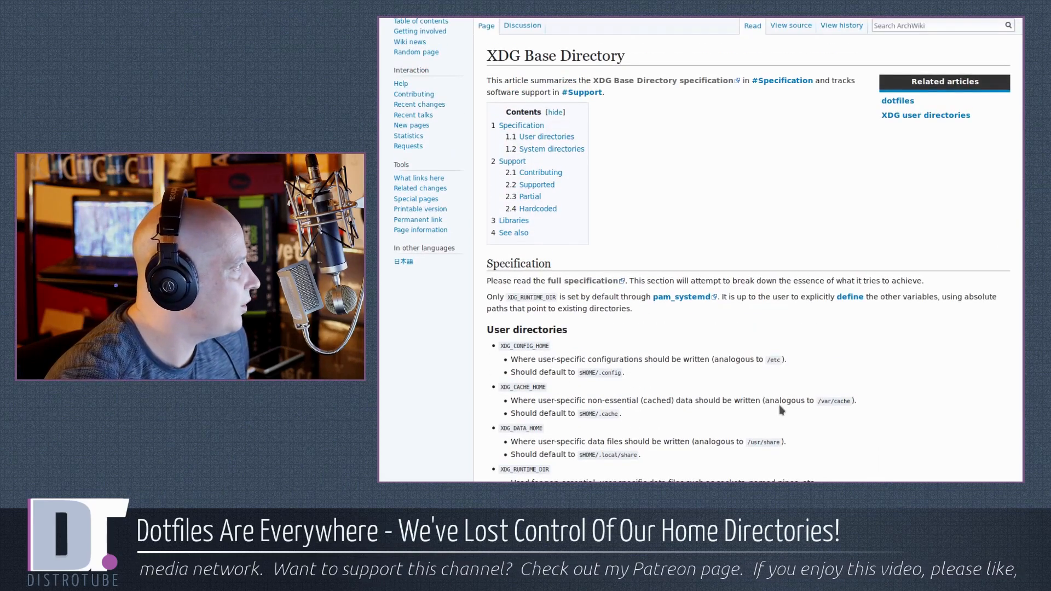
{"action": "scroll", "coordinate": [780, 405], "scroll_direction": "down", "scroll_amount": 3}
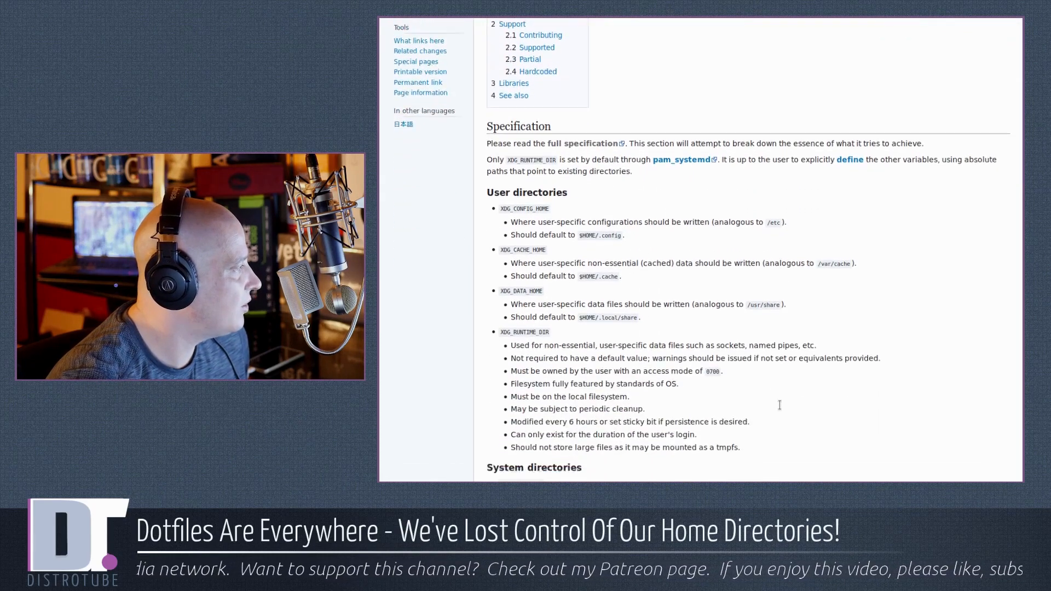
{"action": "scroll", "coordinate": [779, 405], "scroll_direction": "down", "scroll_amount": 2}
{"action": "scroll", "coordinate": [779, 405], "scroll_direction": "down", "scroll_amount": 2}
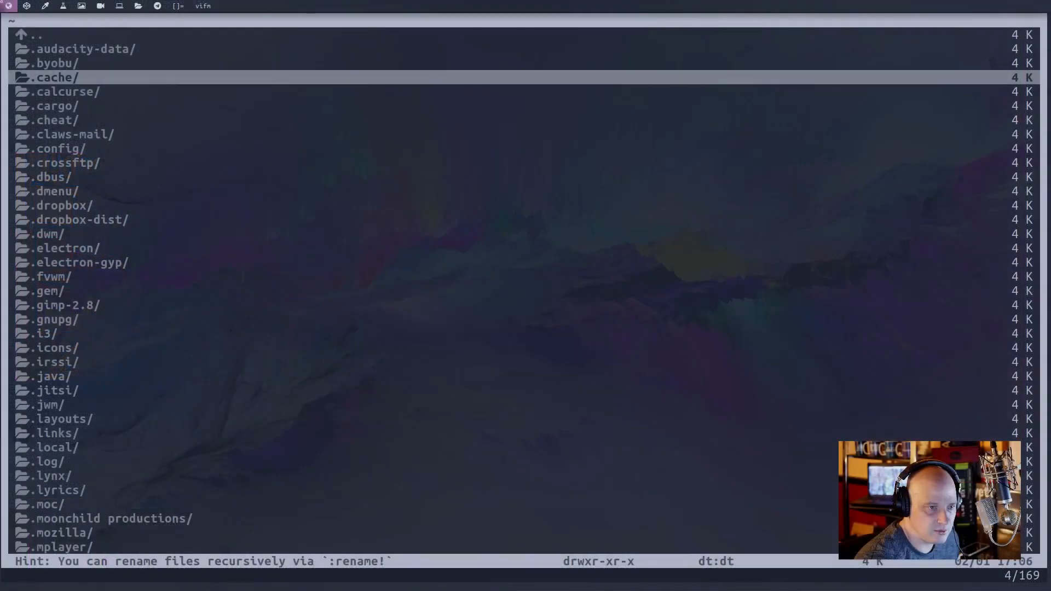
{"action": "key", "text": "j"}
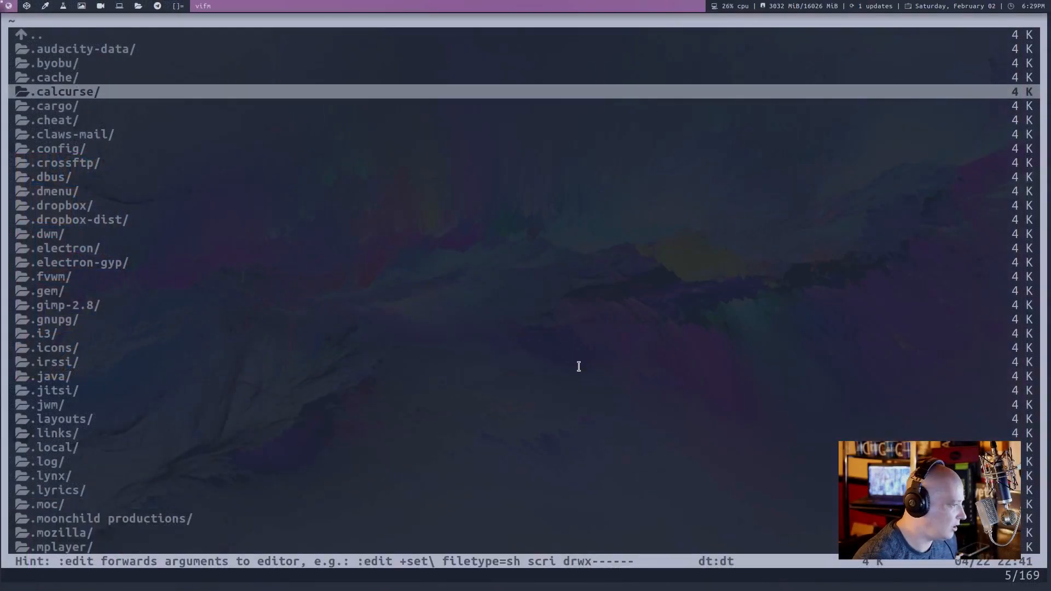
{"action": "key", "text": "j"}
{"action": "key", "text": "j"}
{"action": "key", "text": "j"}
{"action": "key", "text": "j"}
{"action": "key", "text": "j"}
{"action": "key", "text": "j"}
{"action": "key", "text": "j"}
{"action": "key", "text": "j"}
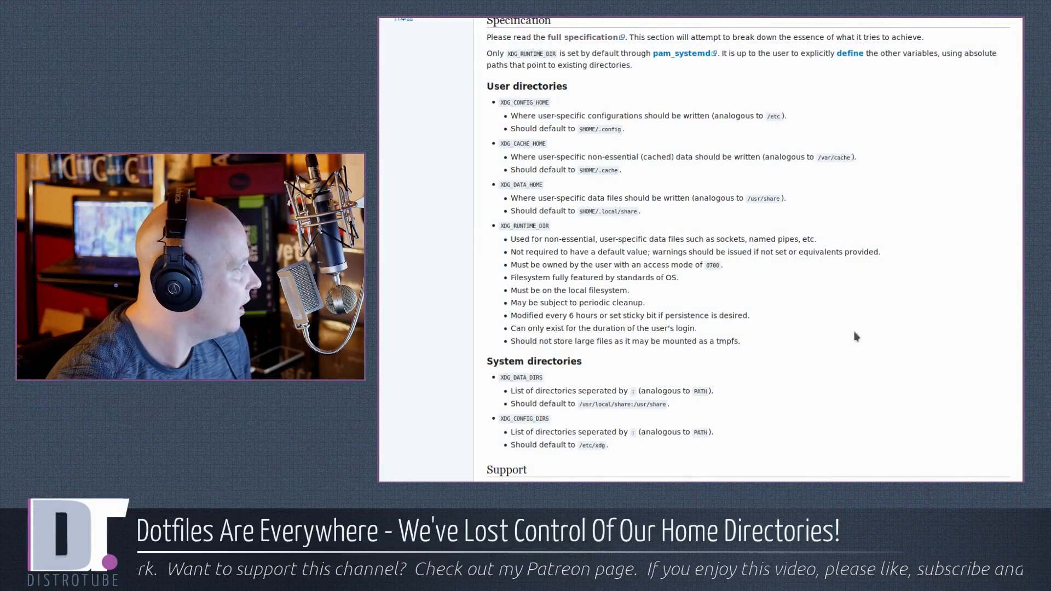
{"action": "scroll", "coordinate": [997, 393], "scroll_direction": "up", "scroll_amount": 2}
{"action": "scroll", "coordinate": [698, 247], "scroll_direction": "up", "scroll_amount": 5}
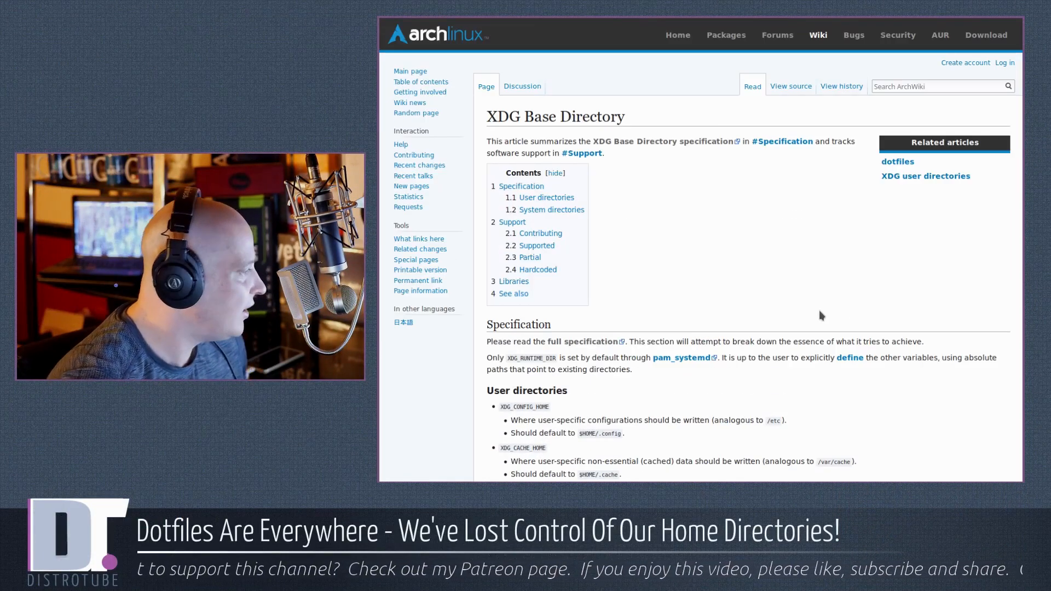
{"action": "scroll", "coordinate": [819, 310], "scroll_direction": "down", "scroll_amount": 3}
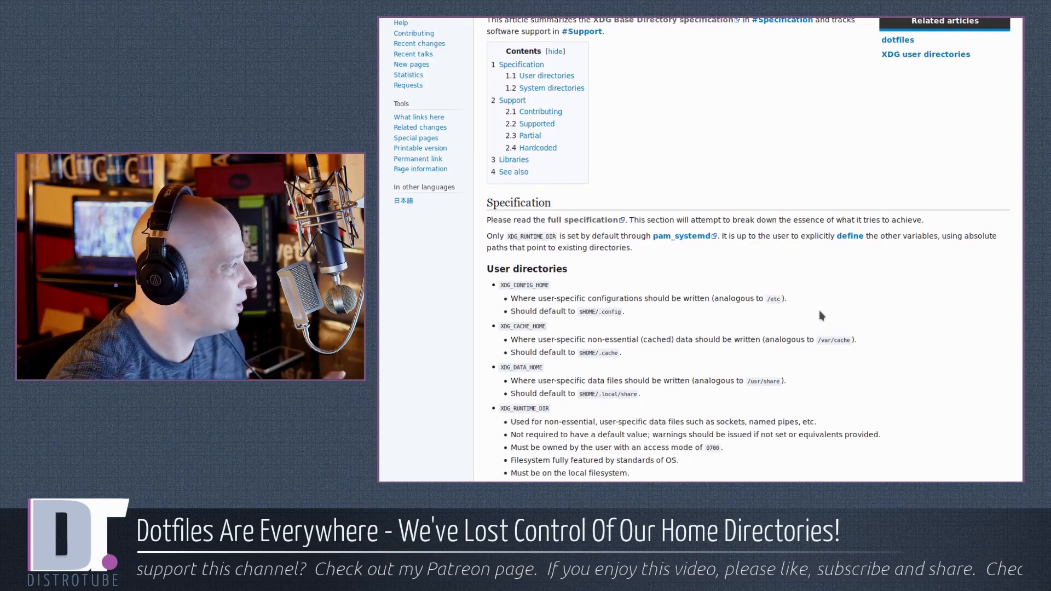
{"action": "scroll", "coordinate": [819, 310], "scroll_direction": "down", "scroll_amount": 3}
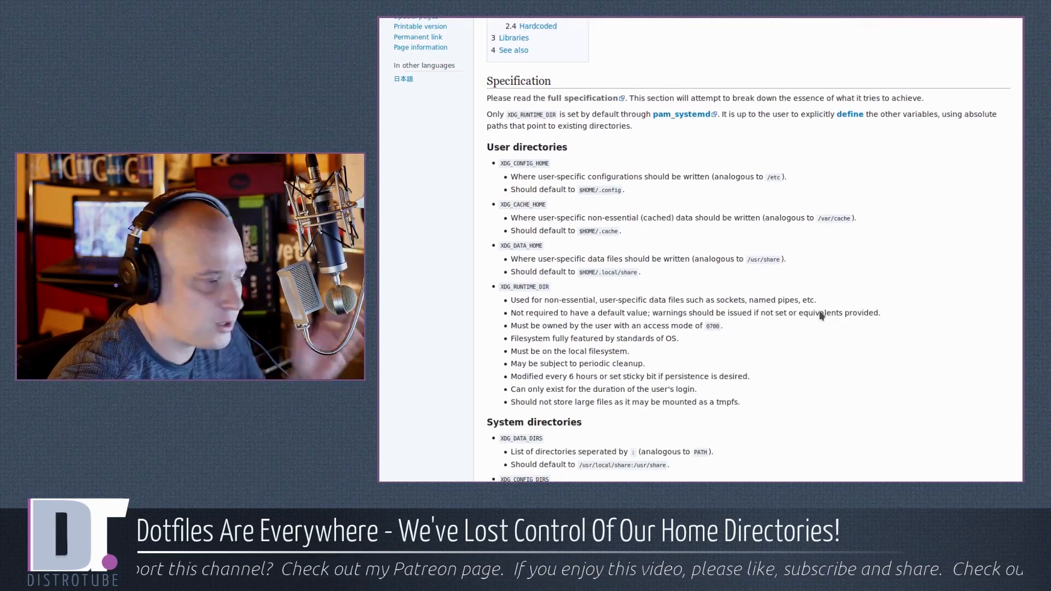
{"action": "scroll", "coordinate": [820, 309], "scroll_direction": "down", "scroll_amount": 3}
{"action": "scroll", "coordinate": [820, 309], "scroll_direction": "down", "scroll_amount": 3}
{"action": "scroll", "coordinate": [819, 310], "scroll_direction": "down", "scroll_amount": 4}
{"action": "scroll", "coordinate": [819, 310], "scroll_direction": "down", "scroll_amount": 5}
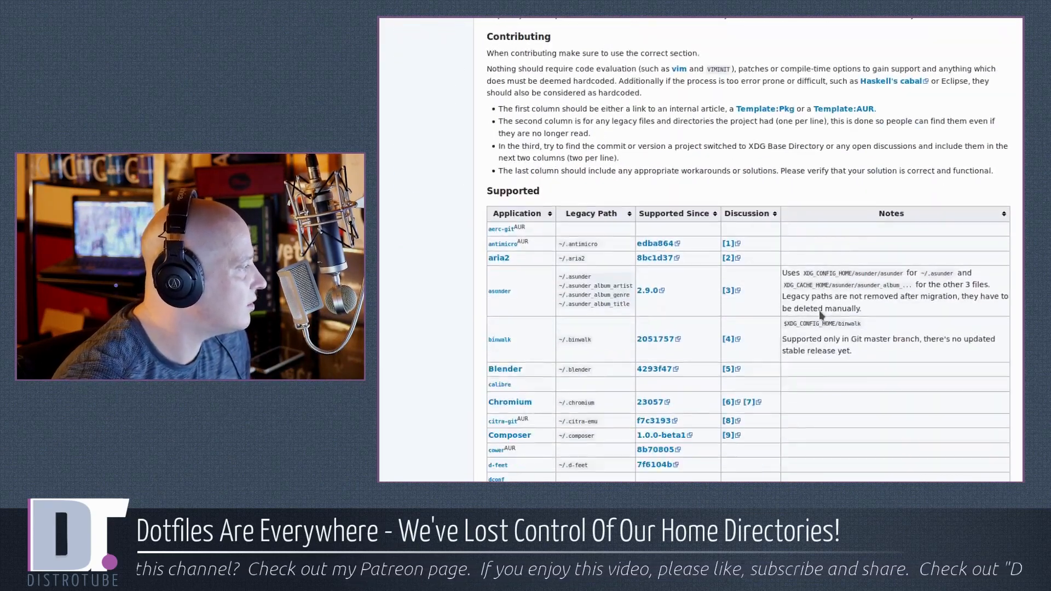
{"action": "scroll", "coordinate": [735, 333], "scroll_direction": "down", "scroll_amount": 4}
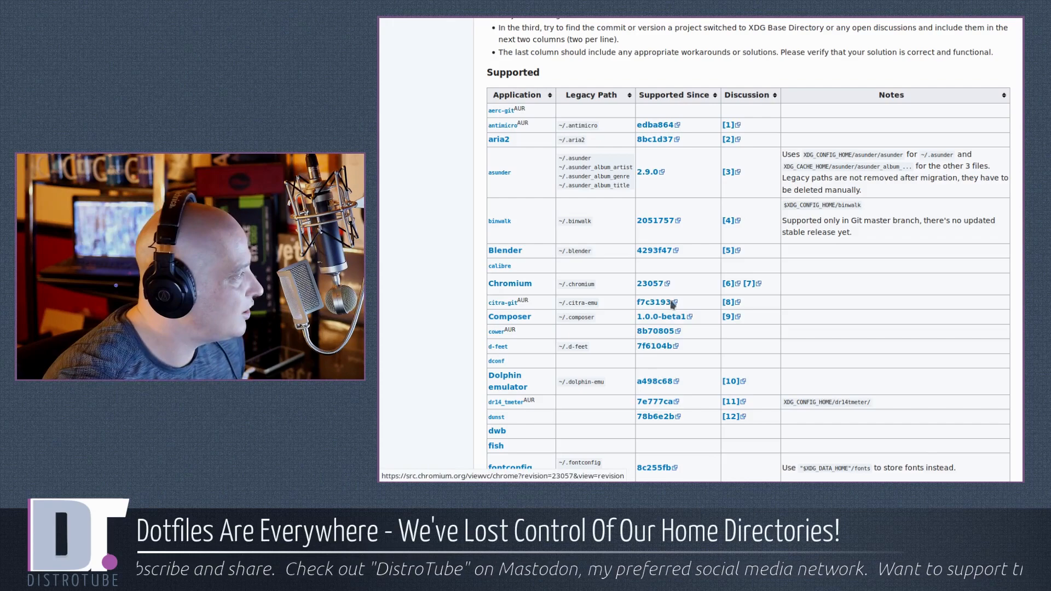
{"action": "scroll", "coordinate": [879, 396], "scroll_direction": "down", "scroll_amount": 4}
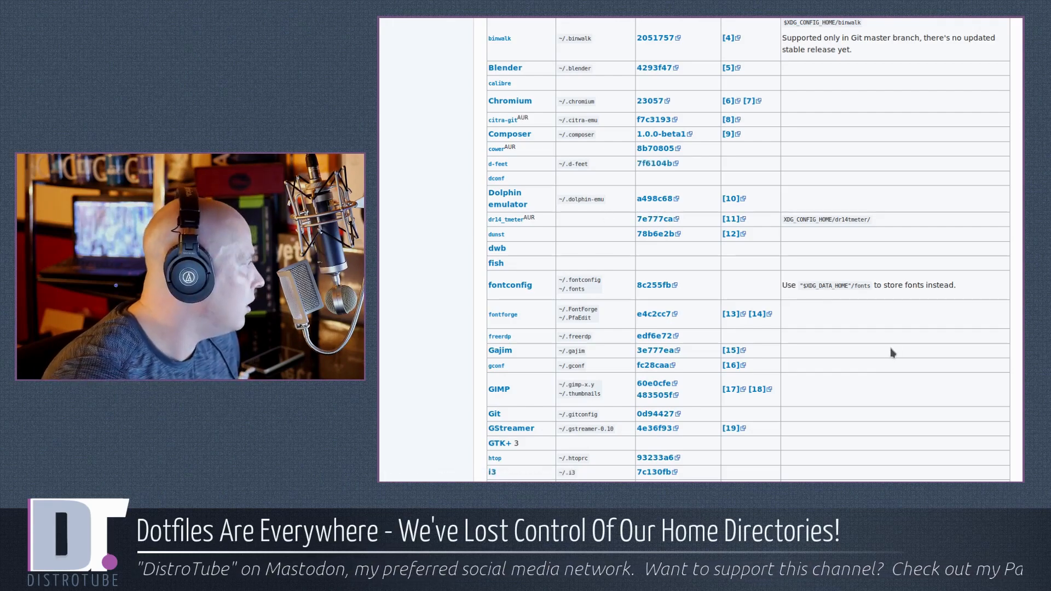
{"action": "scroll", "coordinate": [961, 413], "scroll_direction": "down", "scroll_amount": 3}
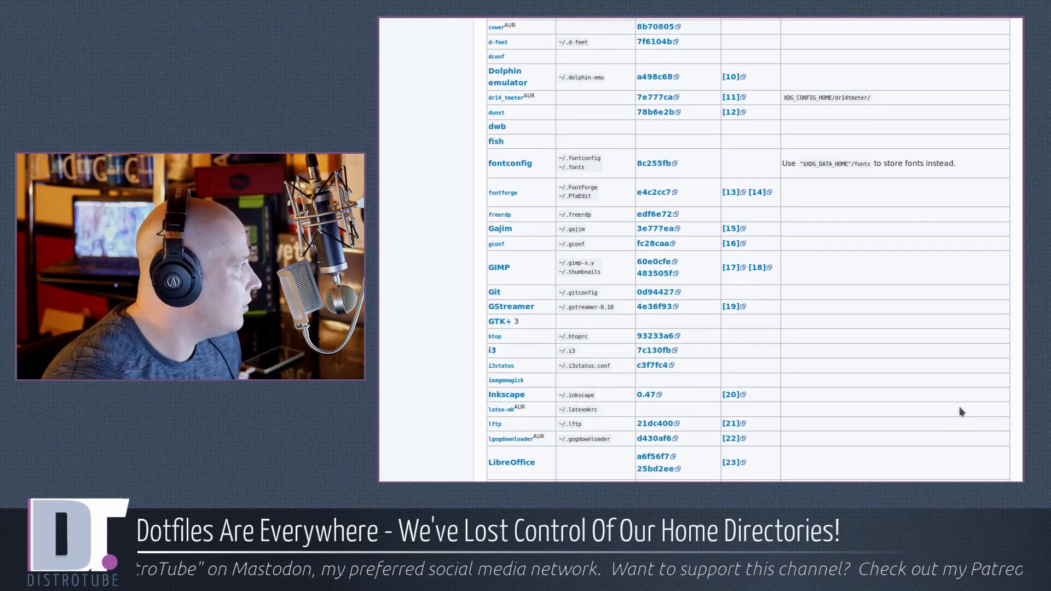
{"action": "scroll", "coordinate": [961, 413], "scroll_direction": "down", "scroll_amount": 5}
{"action": "scroll", "coordinate": [961, 412], "scroll_direction": "down", "scroll_amount": 2}
{"action": "scroll", "coordinate": [961, 413], "scroll_direction": "down", "scroll_amount": 2}
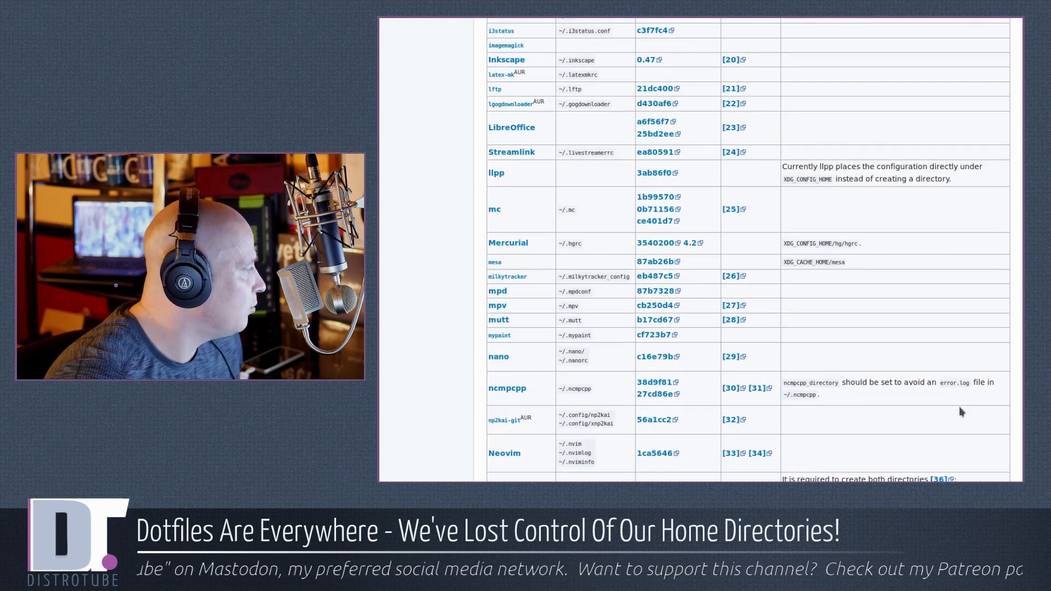
{"action": "scroll", "coordinate": [961, 412], "scroll_direction": "down", "scroll_amount": 1}
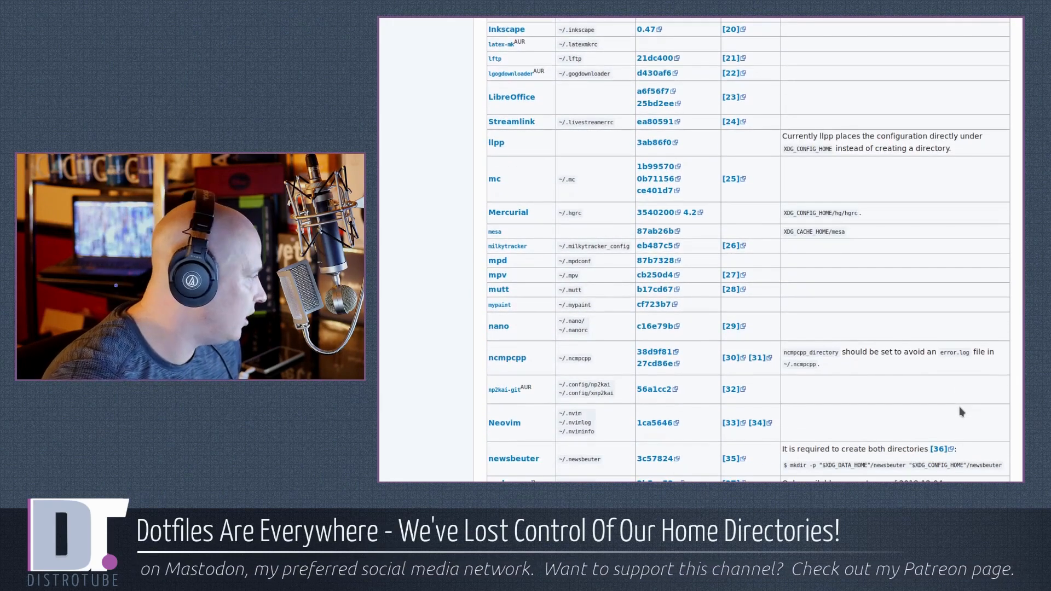
{"action": "scroll", "coordinate": [961, 412], "scroll_direction": "down", "scroll_amount": 2}
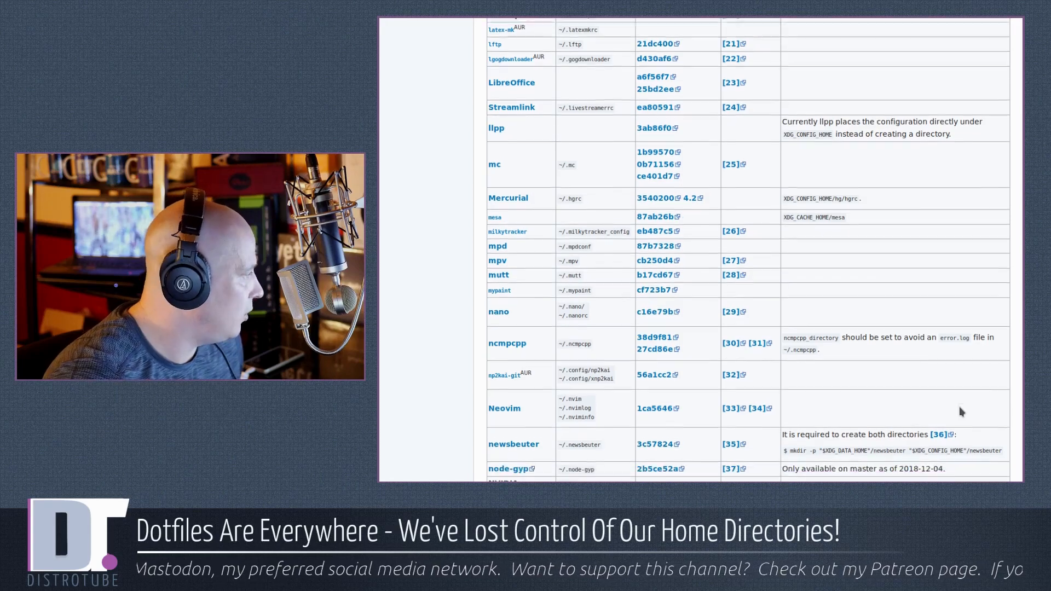
{"action": "scroll", "coordinate": [962, 413], "scroll_direction": "down", "scroll_amount": 2}
{"action": "scroll", "coordinate": [962, 413], "scroll_direction": "down", "scroll_amount": 1}
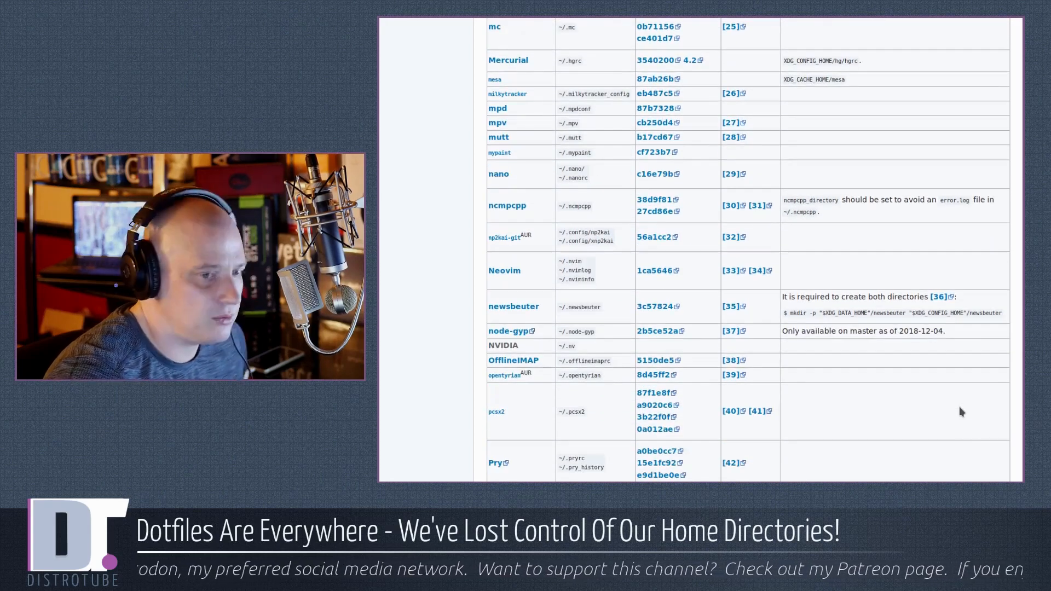
{"action": "scroll", "coordinate": [961, 412], "scroll_direction": "down", "scroll_amount": 3}
{"action": "scroll", "coordinate": [961, 413], "scroll_direction": "down", "scroll_amount": 2}
{"action": "scroll", "coordinate": [962, 413], "scroll_direction": "down", "scroll_amount": 3}
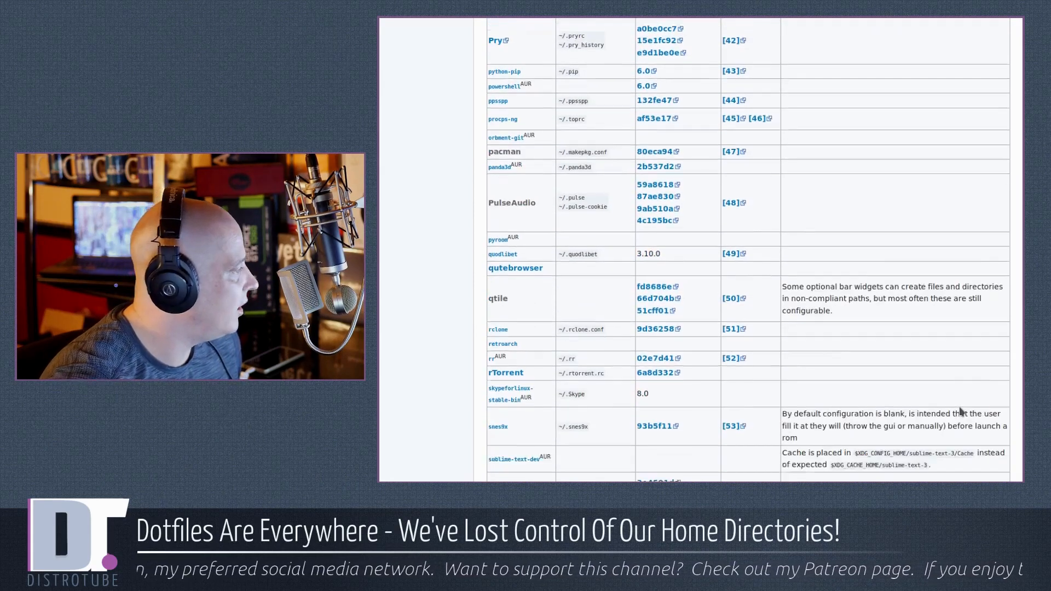
{"action": "scroll", "coordinate": [961, 413], "scroll_direction": "down", "scroll_amount": 2}
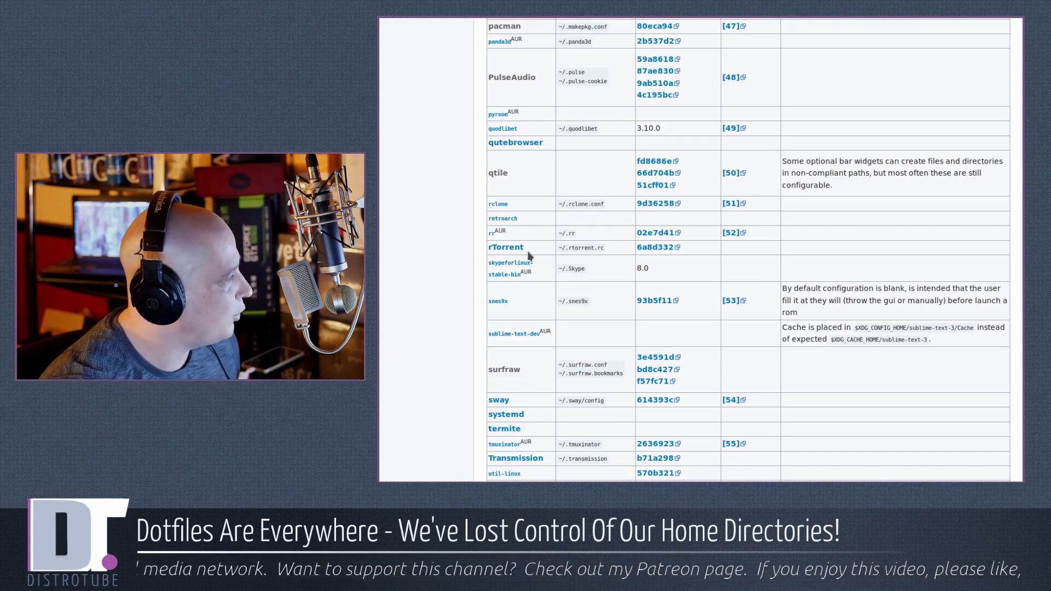
{"action": "scroll", "coordinate": [991, 315], "scroll_direction": "down", "scroll_amount": 5}
{"action": "scroll", "coordinate": [991, 315], "scroll_direction": "down", "scroll_amount": 5}
{"action": "scroll", "coordinate": [991, 315], "scroll_direction": "down", "scroll_amount": 1}
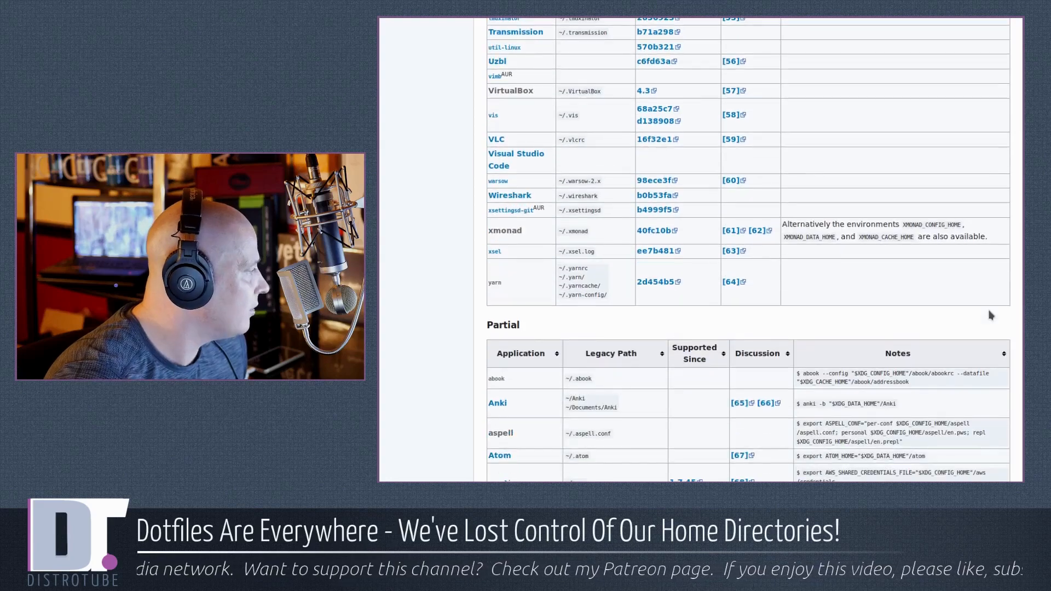
{"action": "scroll", "coordinate": [904, 315], "scroll_direction": "down", "scroll_amount": 5}
Jump back to the top of the ArchWiki XDG Base Directory article.
{"action": "key", "text": "Home"}
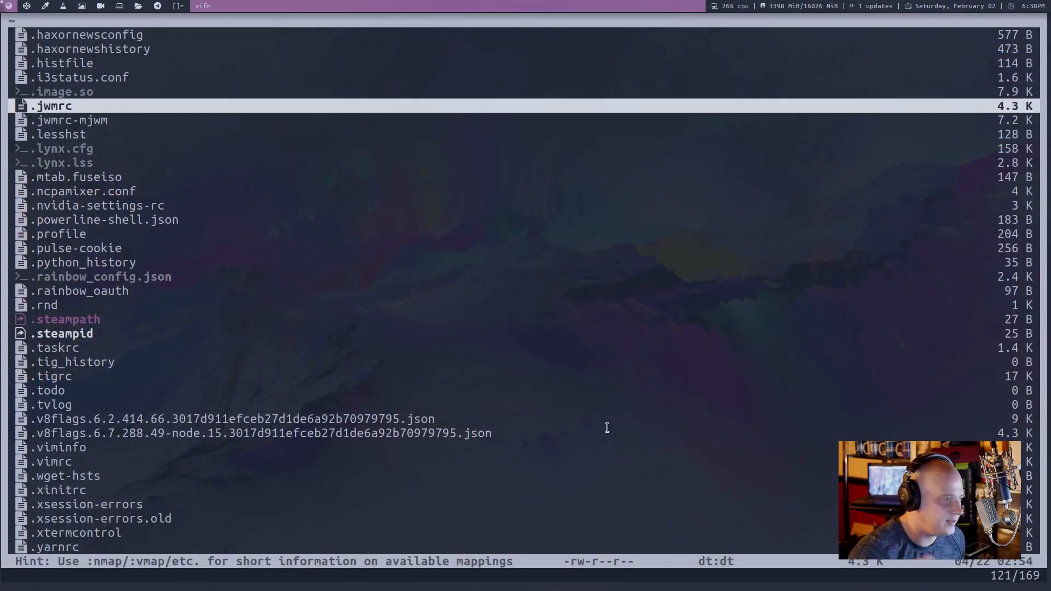
{"action": "scroll", "coordinate": [479, 441], "scroll_direction": "up", "scroll_amount": 3}
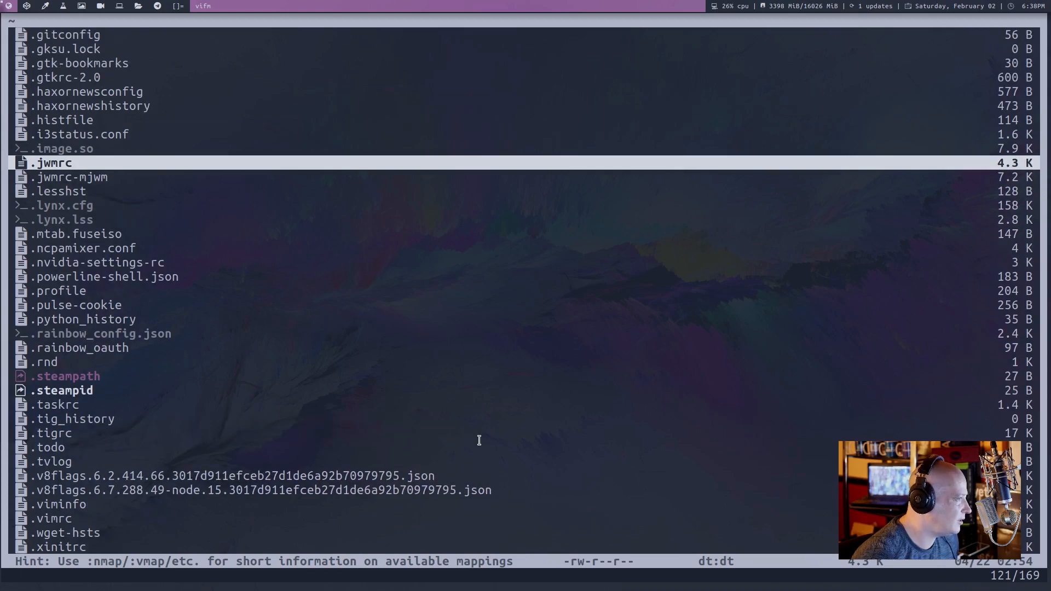
{"action": "scroll", "coordinate": [479, 441], "scroll_direction": "up", "scroll_amount": 3}
{"action": "scroll", "coordinate": [479, 441], "scroll_direction": "up", "scroll_amount": 1}
{"action": "scroll", "coordinate": [479, 440], "scroll_direction": "up", "scroll_amount": 3}
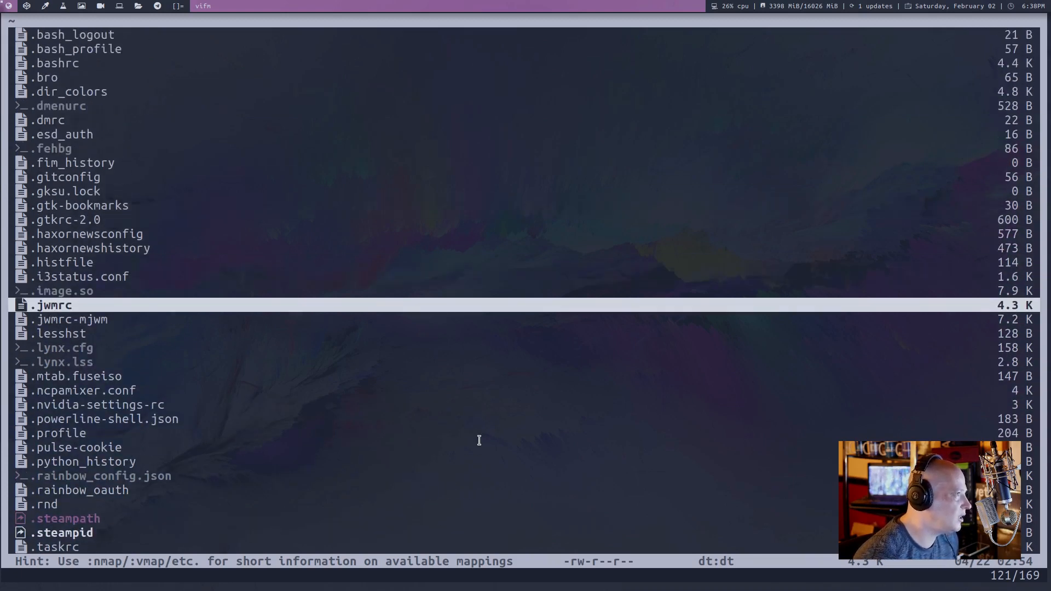
{"action": "scroll", "coordinate": [479, 441], "scroll_direction": "up", "scroll_amount": 3}
{"action": "scroll", "coordinate": [479, 441], "scroll_direction": "up", "scroll_amount": 2}
{"action": "scroll", "coordinate": [479, 441], "scroll_direction": "down", "scroll_amount": 3}
{"action": "scroll", "coordinate": [478, 441], "scroll_direction": "down", "scroll_amount": 3}
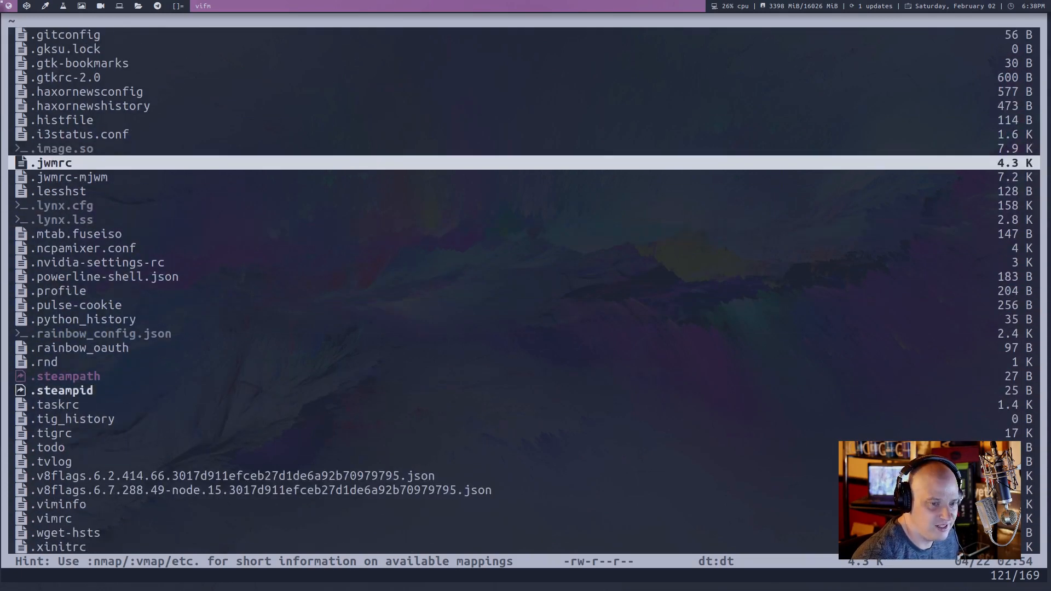